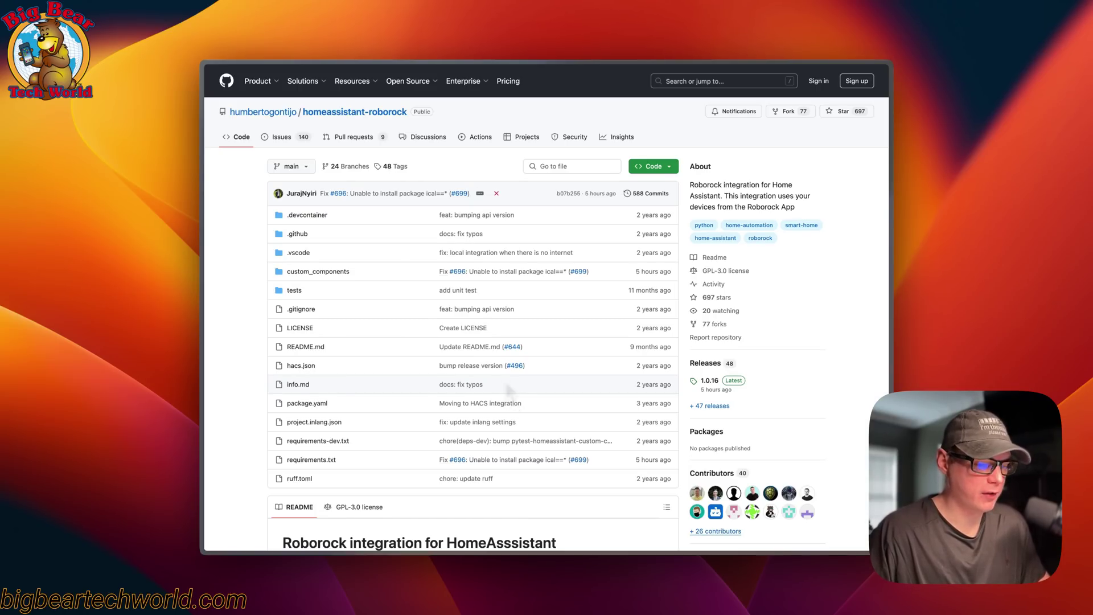
Scroll the homeassistant-roborock README down to its IMPORTANT NOTE recommending the core integration.
{"action": "mouse_move", "coordinate": [521, 350]}
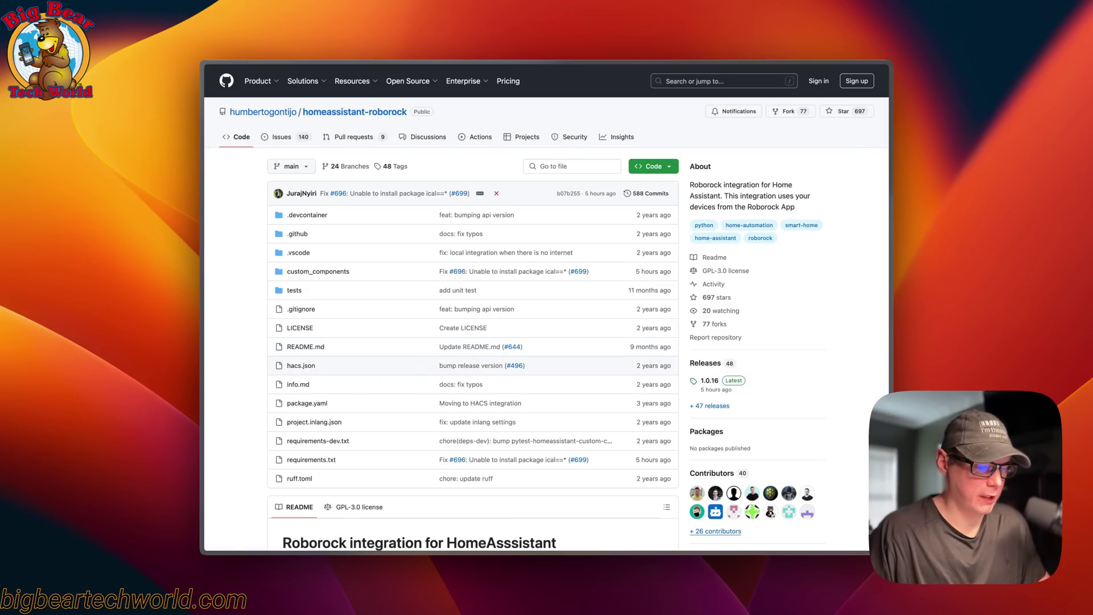
{"action": "scroll", "coordinate": [473, 356], "scroll_direction": "down", "scroll_amount": 2}
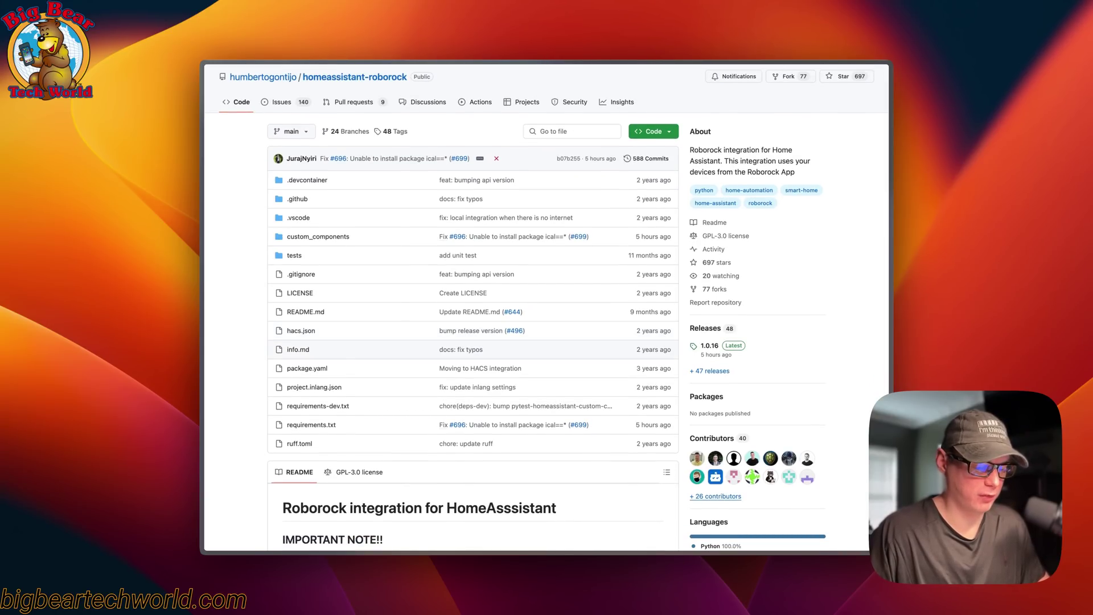
{"action": "scroll", "coordinate": [421, 370], "scroll_direction": "down", "scroll_amount": 9}
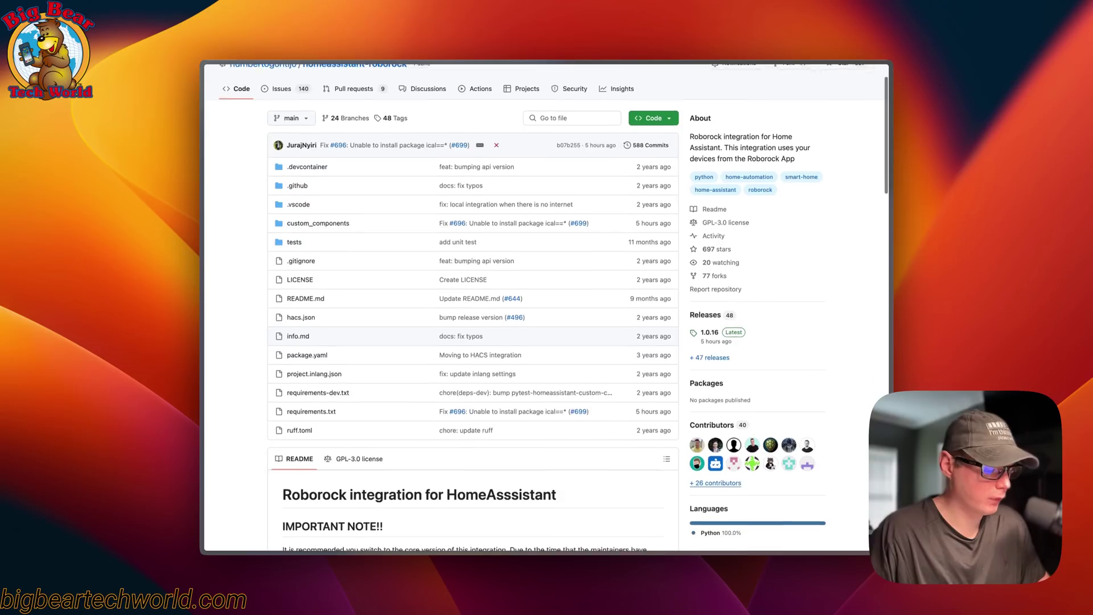
{"action": "scroll", "coordinate": [422, 361], "scroll_direction": "down", "scroll_amount": 5}
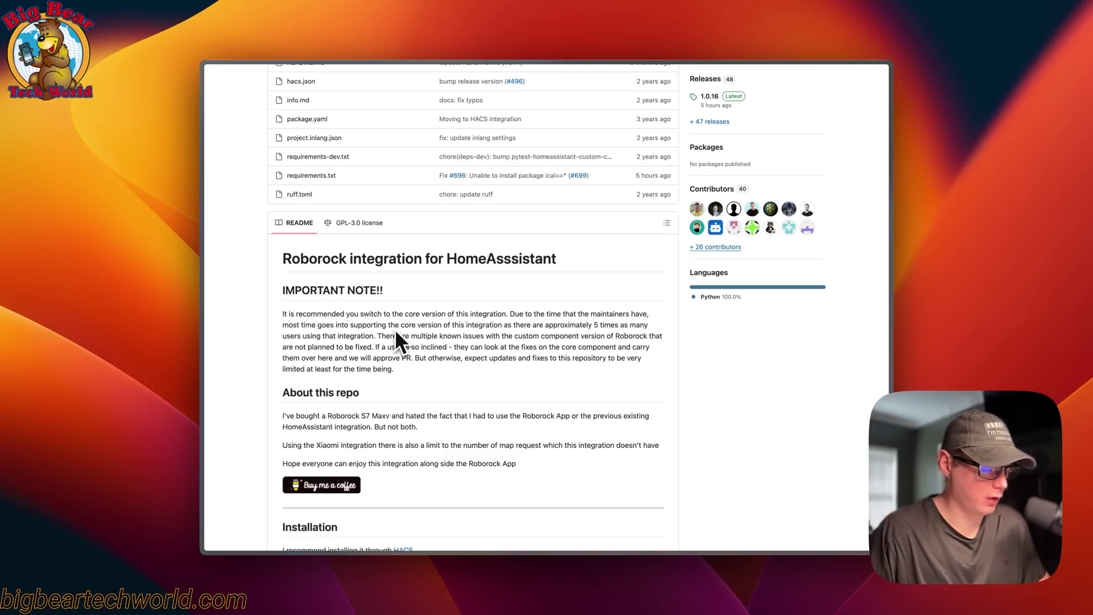
Open the Home Assistant Roborock result from Google and view its source code on GitHub.
{"action": "key", "text": "super+bracketleft"}
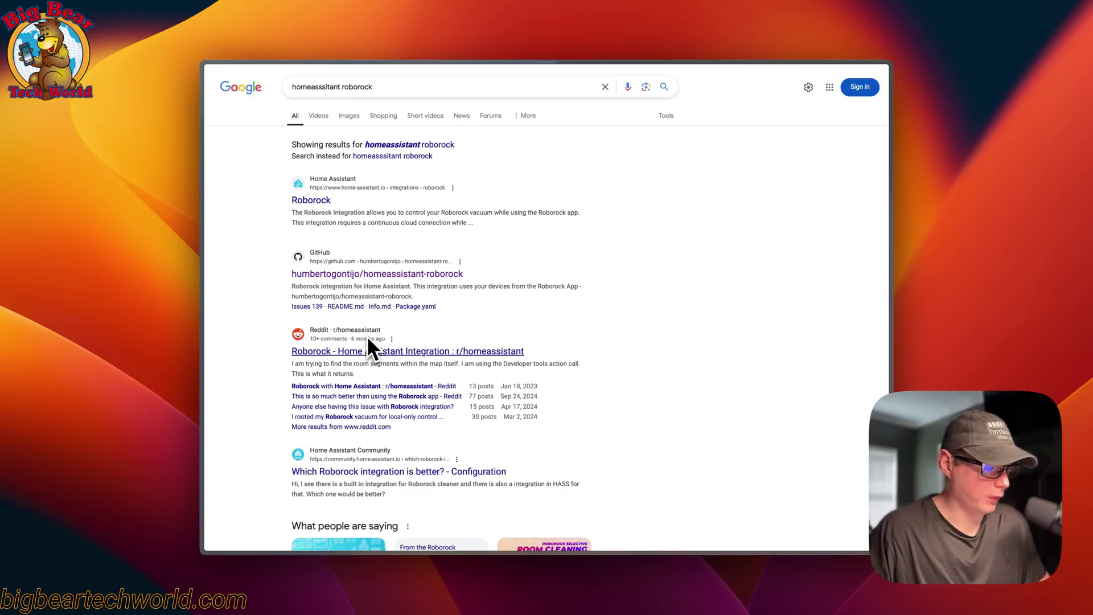
{"action": "left_click", "coordinate": [319, 200]}
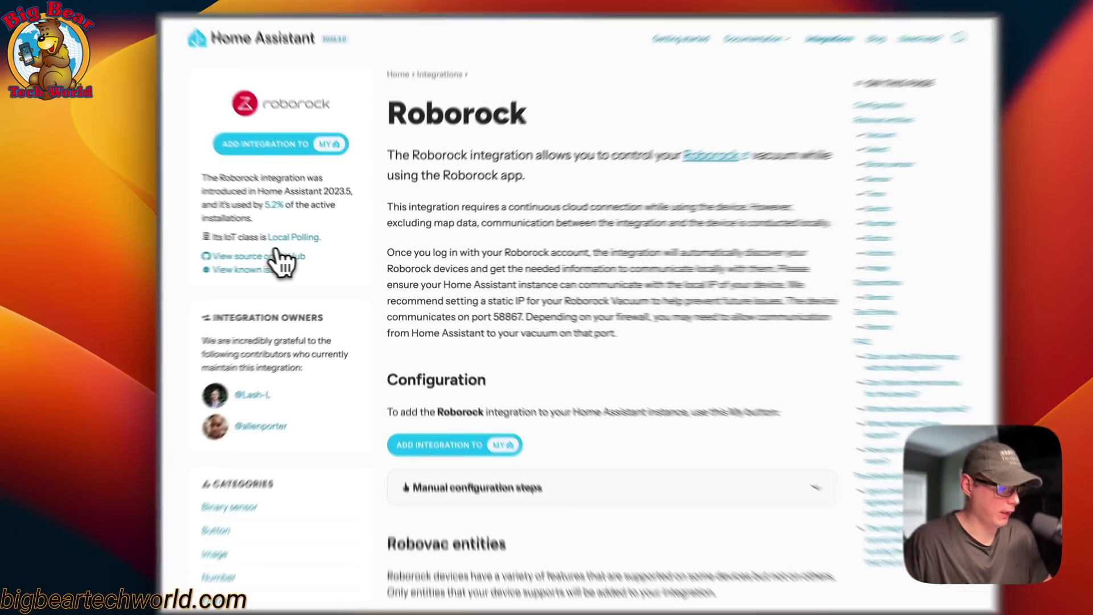
{"action": "left_click", "coordinate": [282, 259]}
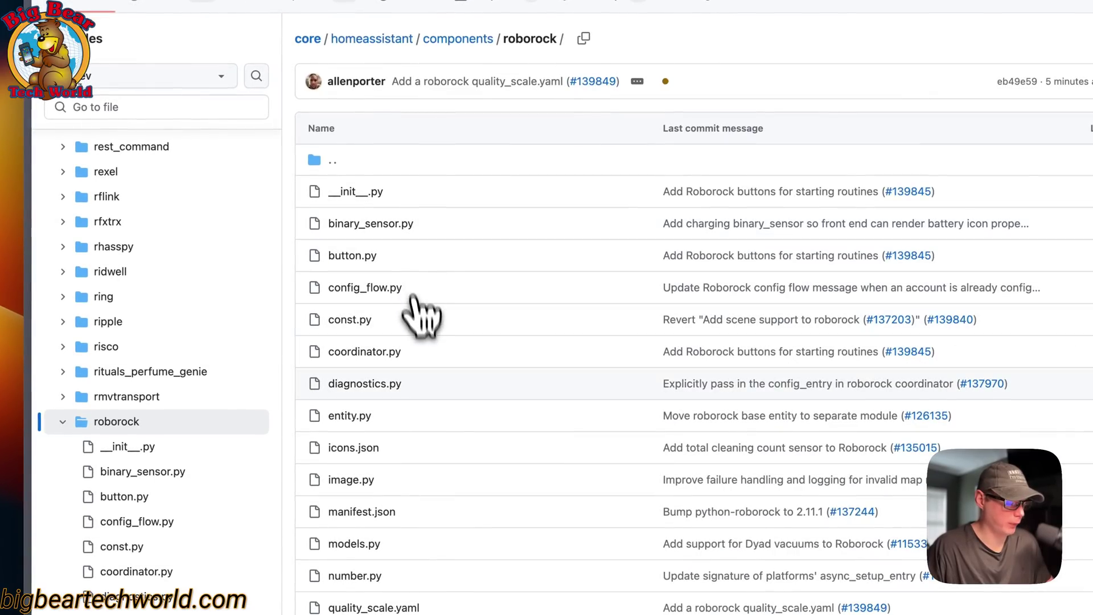
{"action": "scroll", "coordinate": [436, 336], "scroll_direction": "down", "scroll_amount": 2}
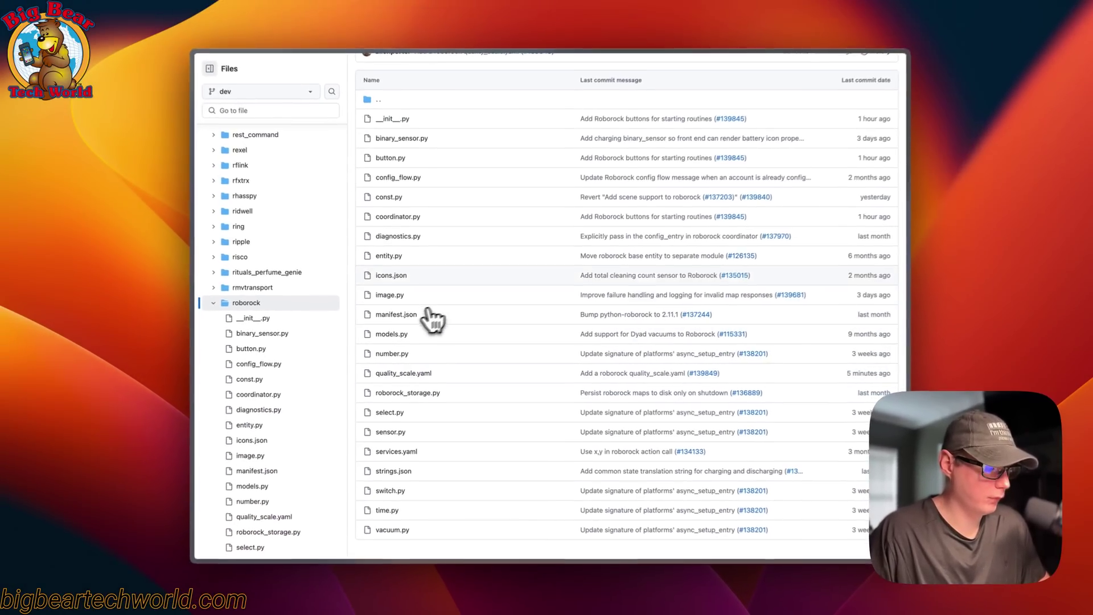
{"action": "scroll", "coordinate": [432, 318], "scroll_direction": "up", "scroll_amount": 3}
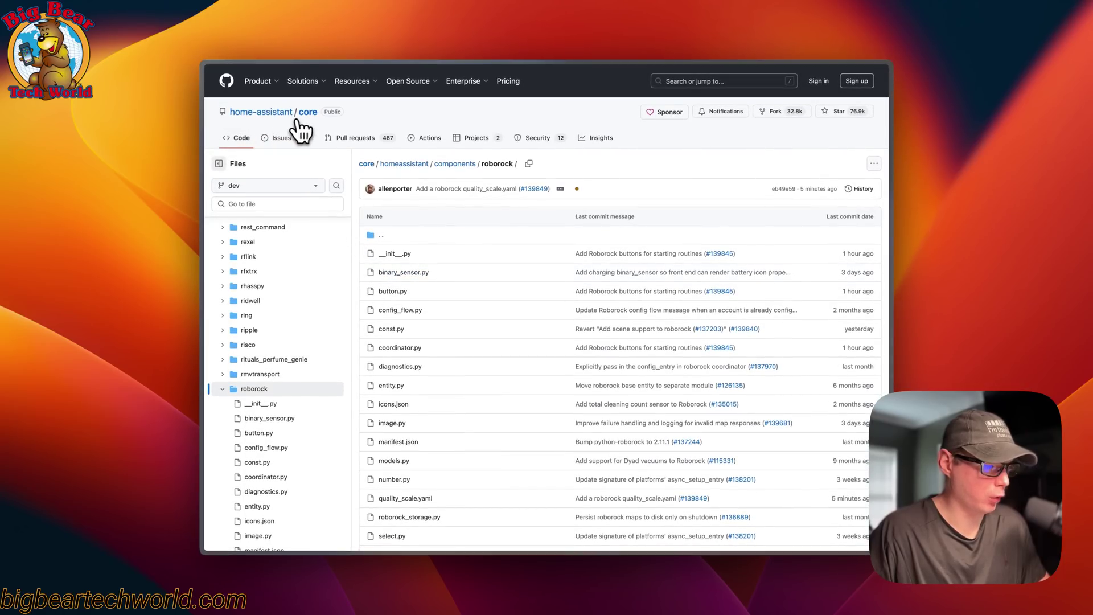
Return to the Roborock documentation and jump to the Robovac entities section.
{"action": "key", "text": "super+w"}
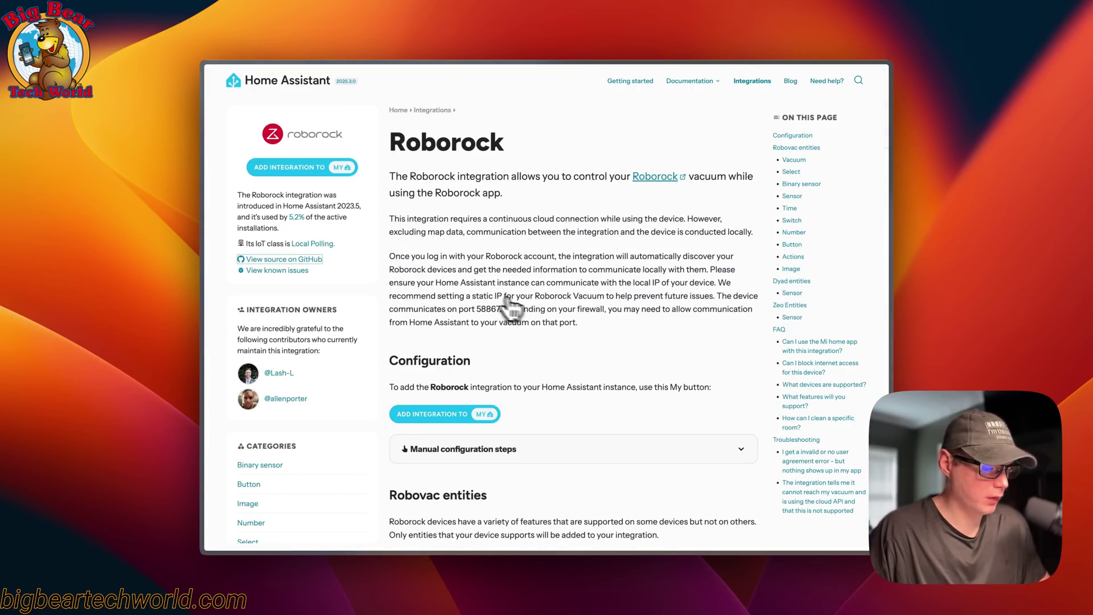
{"action": "scroll", "coordinate": [535, 312], "scroll_direction": "down", "scroll_amount": 3}
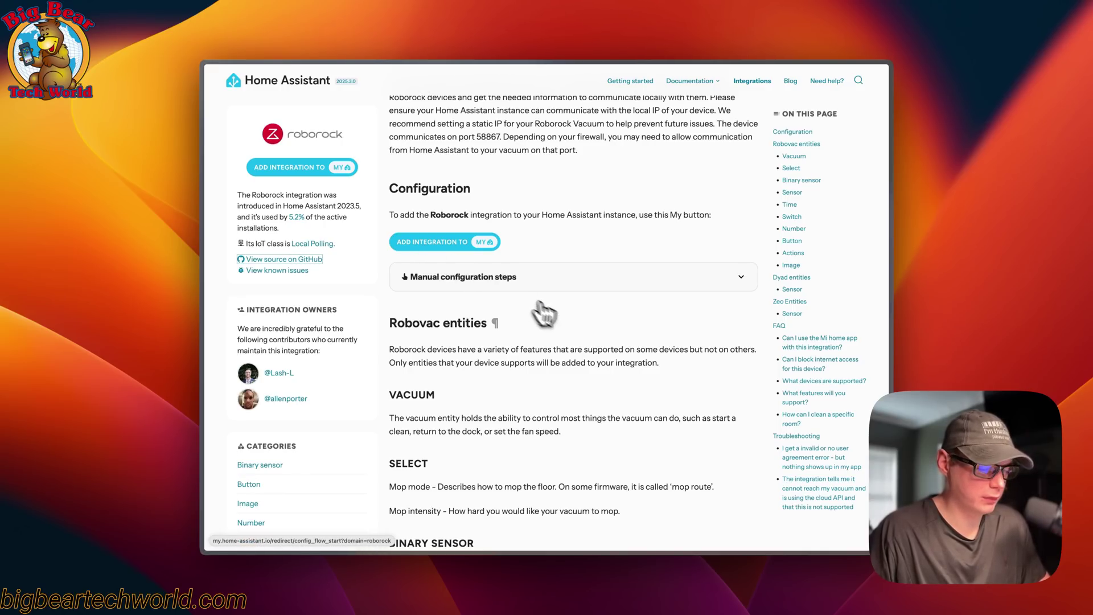
{"action": "scroll", "coordinate": [593, 340], "scroll_direction": "down", "scroll_amount": 1}
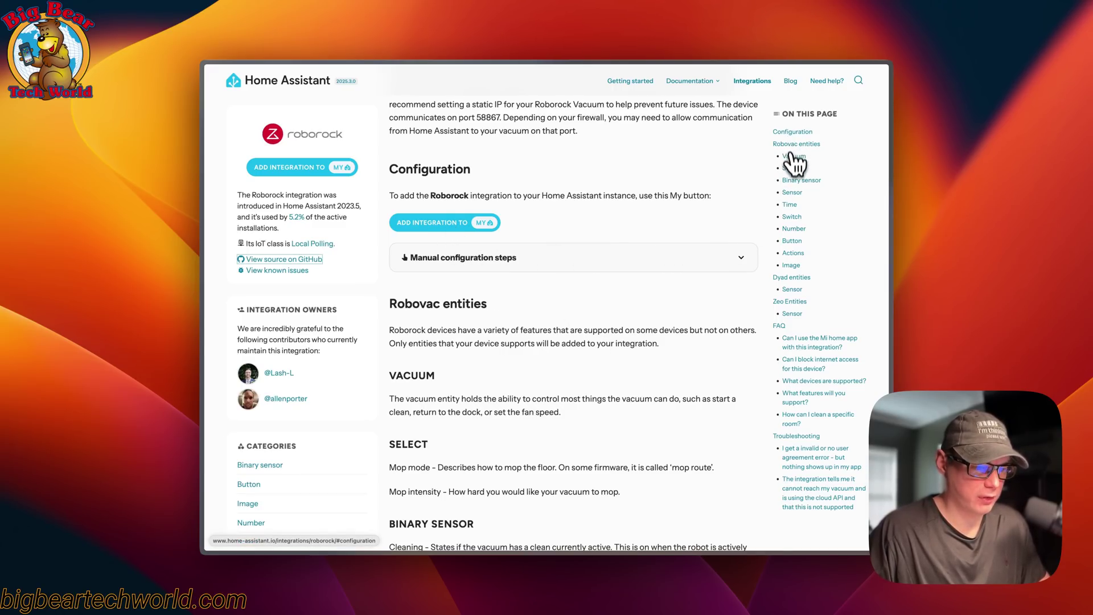
{"action": "scroll", "coordinate": [795, 253], "scroll_direction": "down", "scroll_amount": 1}
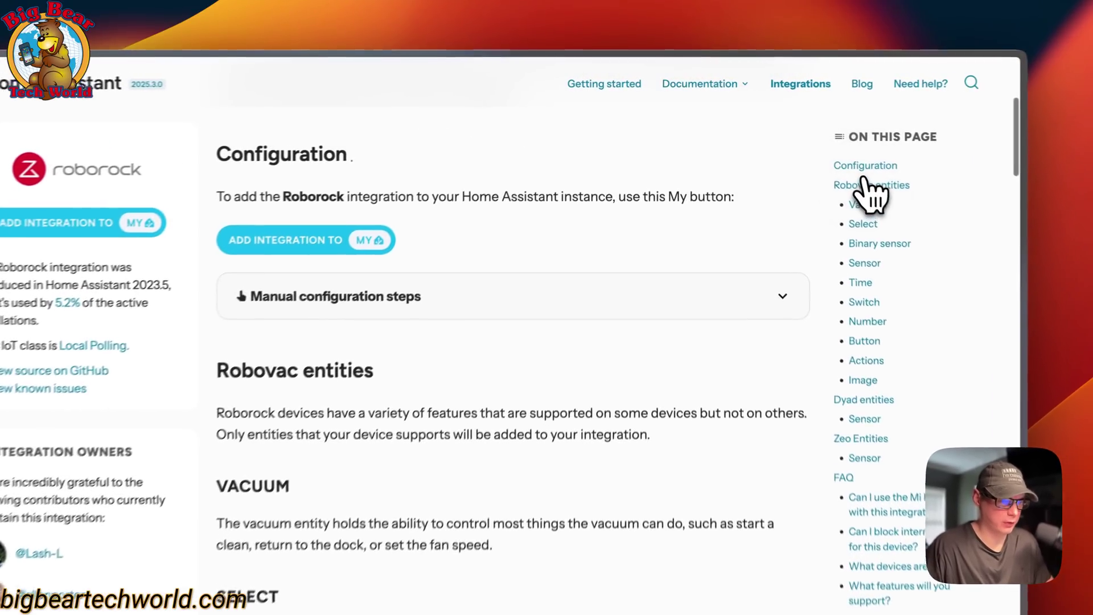
{"action": "left_click", "coordinate": [866, 185]}
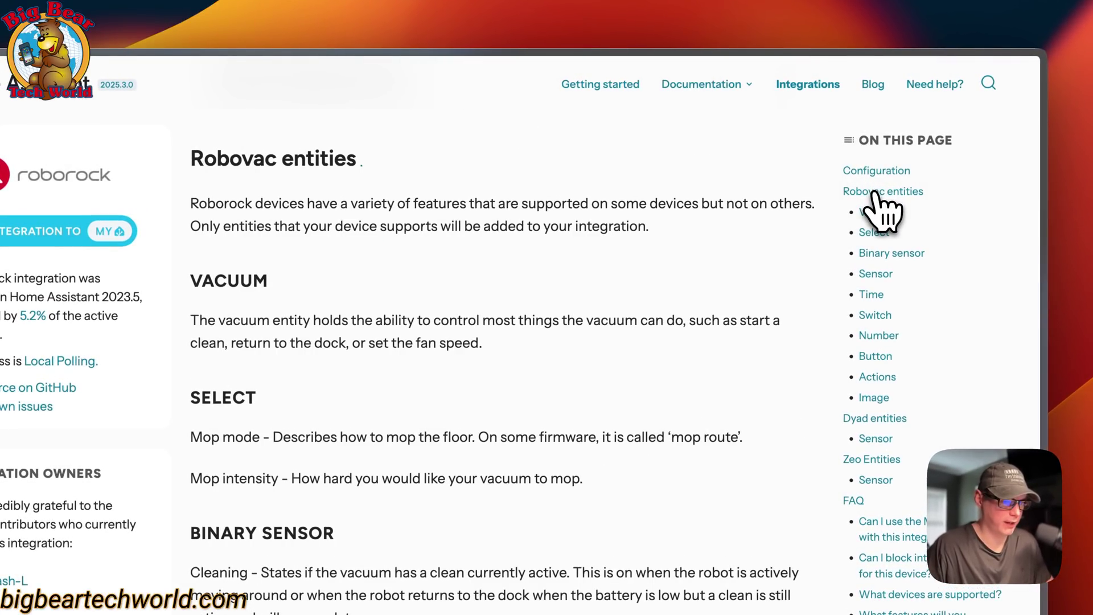
{"action": "scroll", "coordinate": [513, 365], "scroll_direction": "down", "scroll_amount": 3}
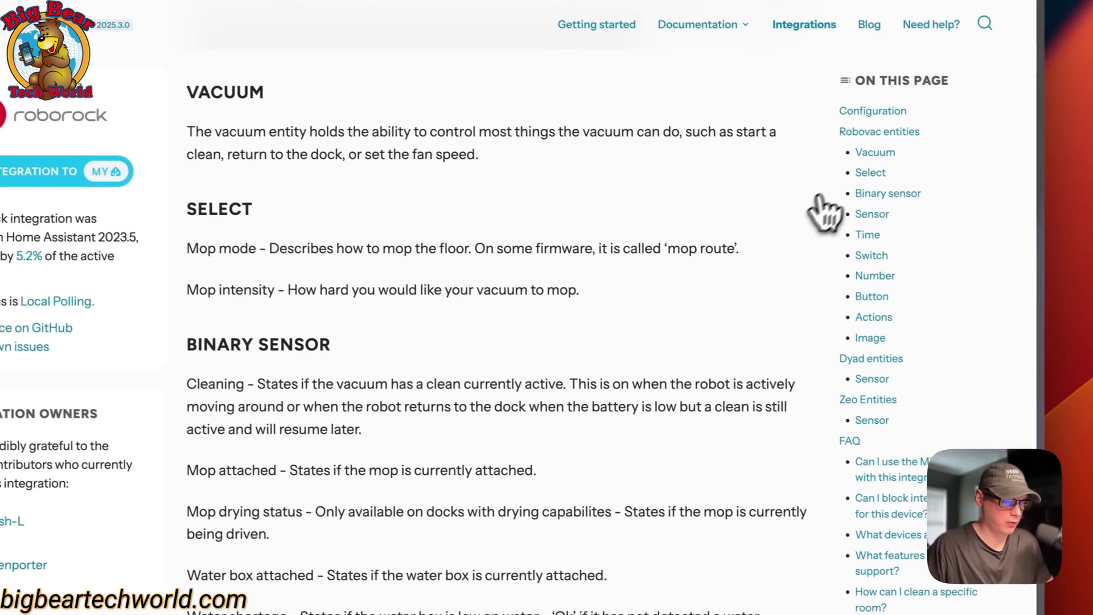
Step through the Binary sensor, Sensor, Time, Switch, Number, Button, Actions and Image sections.
{"action": "left_click", "coordinate": [870, 194]}
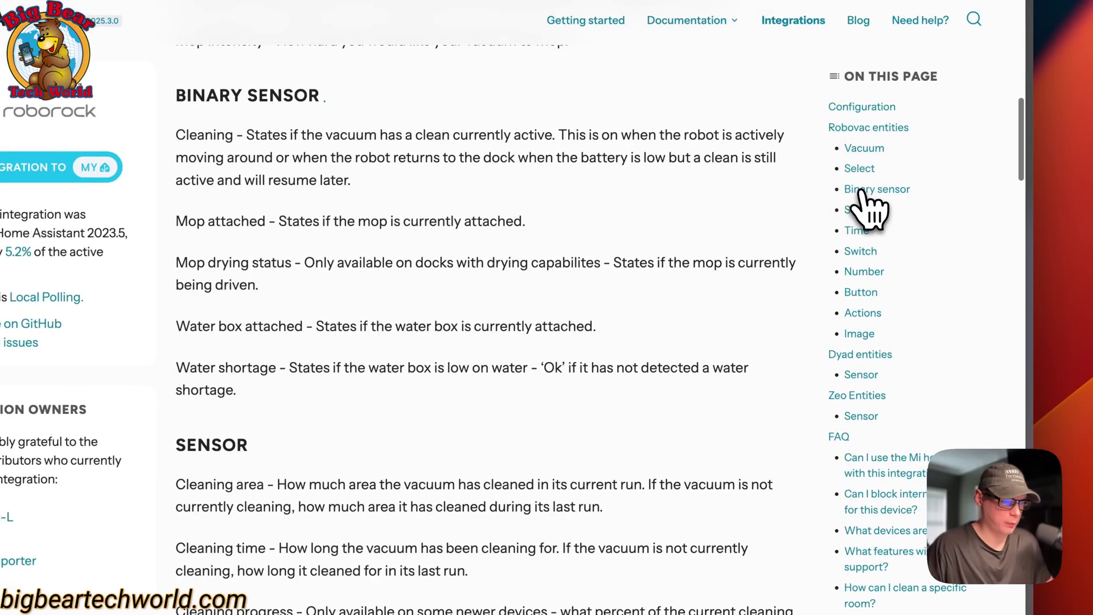
{"action": "left_click", "coordinate": [862, 209]}
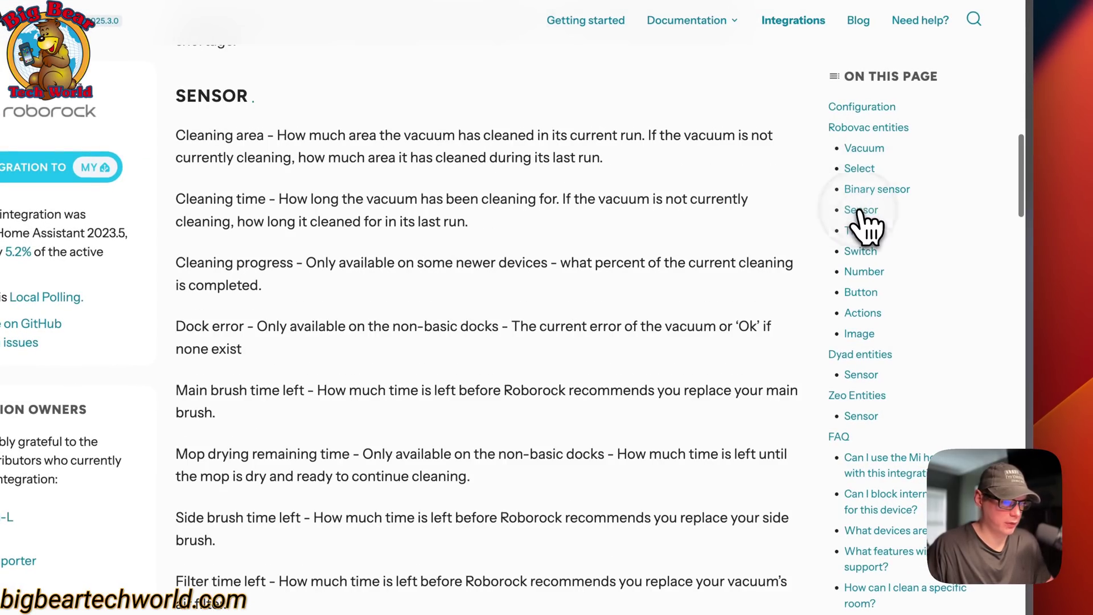
{"action": "left_click", "coordinate": [860, 230]}
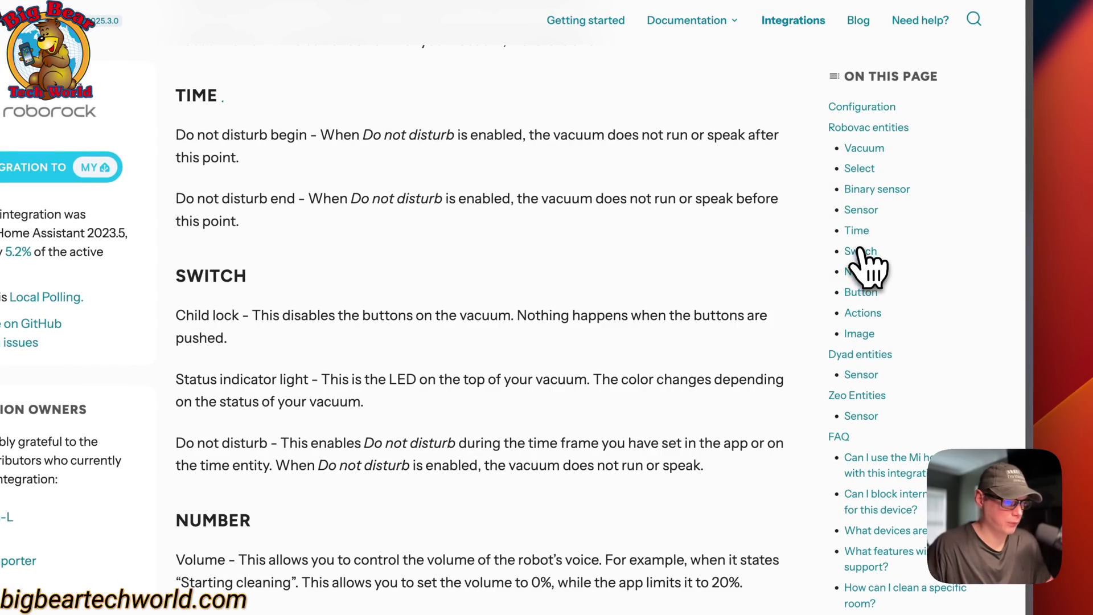
{"action": "left_click", "coordinate": [862, 252]}
{"action": "left_click", "coordinate": [864, 272]}
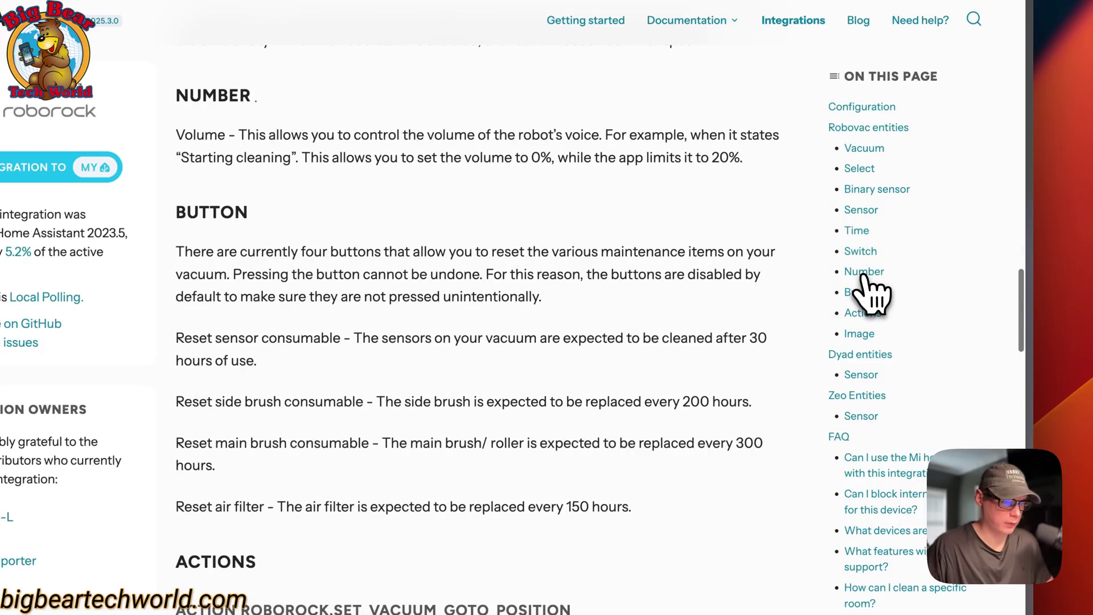
{"action": "left_click", "coordinate": [863, 292]}
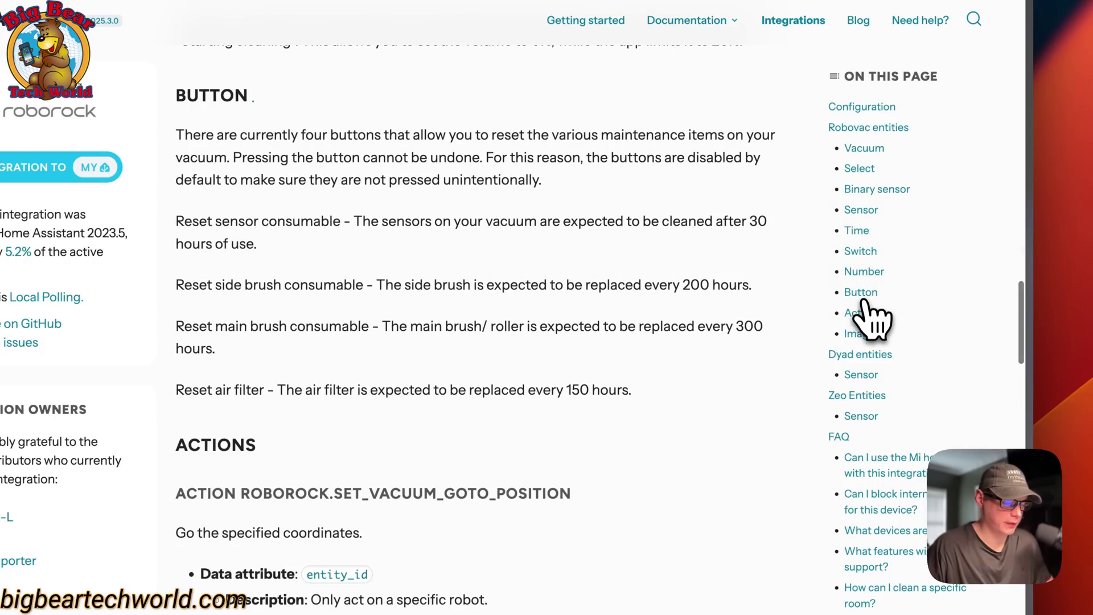
{"action": "left_click", "coordinate": [863, 313]}
{"action": "left_click", "coordinate": [863, 334]}
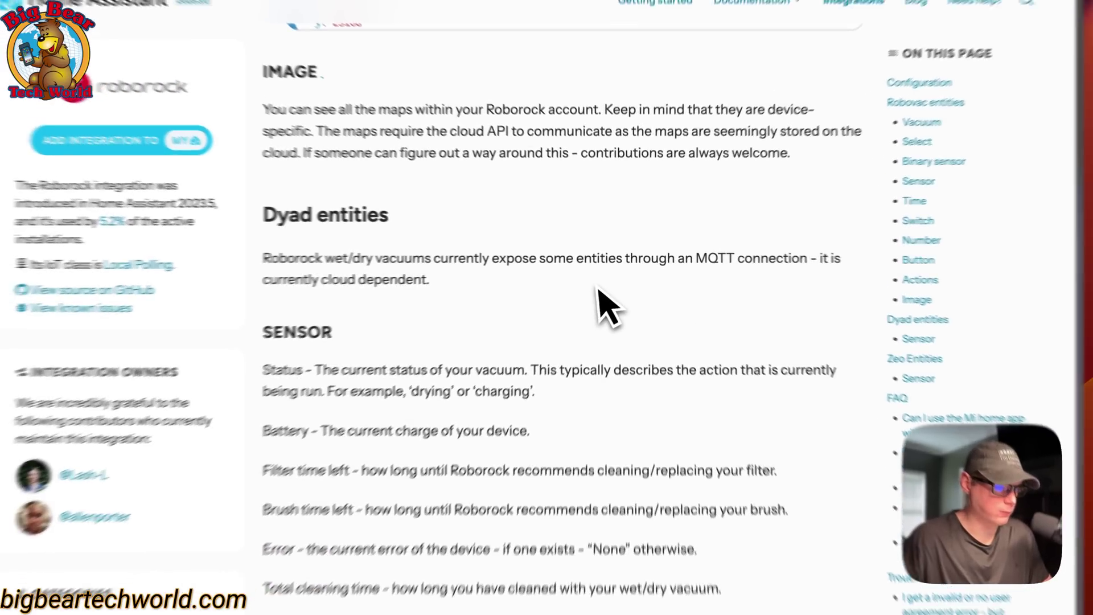
Scroll down the documentation to the Dyad entities section.
{"action": "scroll", "coordinate": [578, 307], "scroll_direction": "down", "scroll_amount": 5}
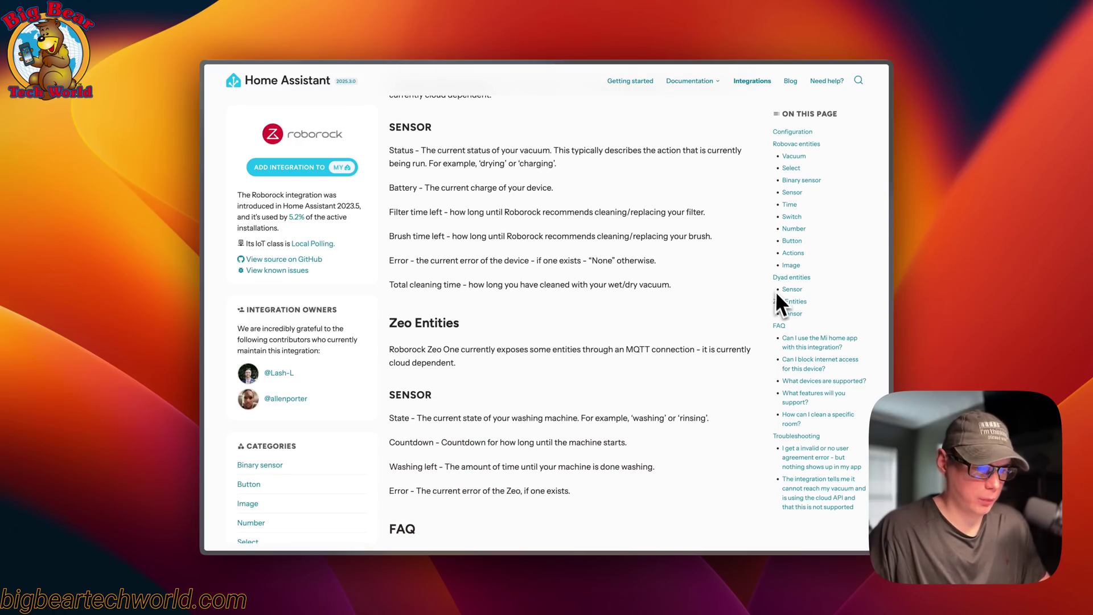
{"action": "scroll", "coordinate": [776, 291], "scroll_direction": "down", "scroll_amount": 3}
{"action": "scroll", "coordinate": [559, 301], "scroll_direction": "up", "scroll_amount": 7}
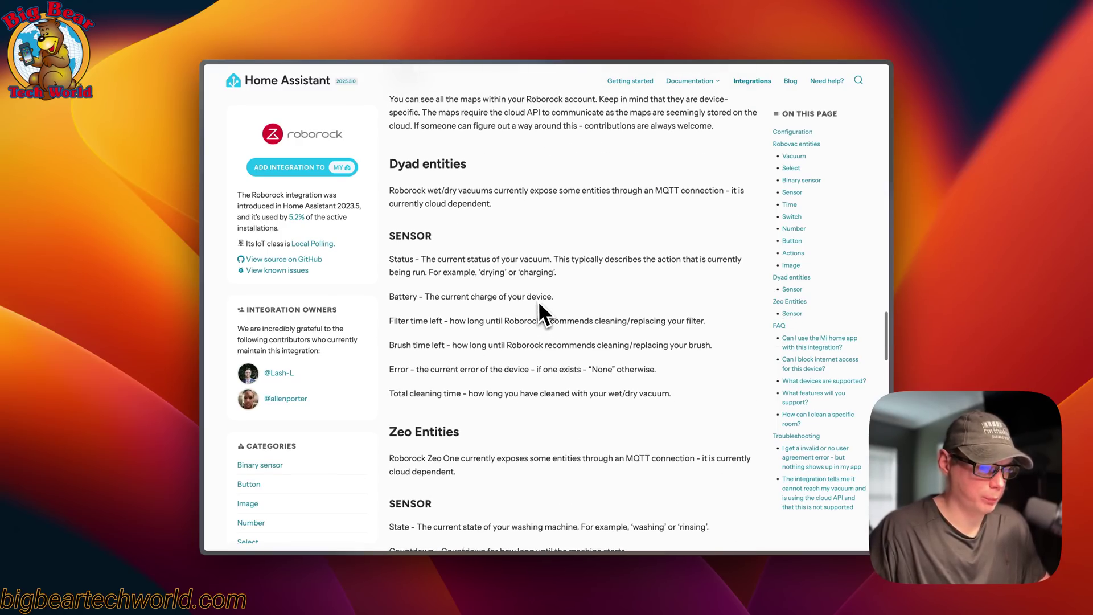
{"action": "scroll", "coordinate": [536, 302], "scroll_direction": "up", "scroll_amount": 7}
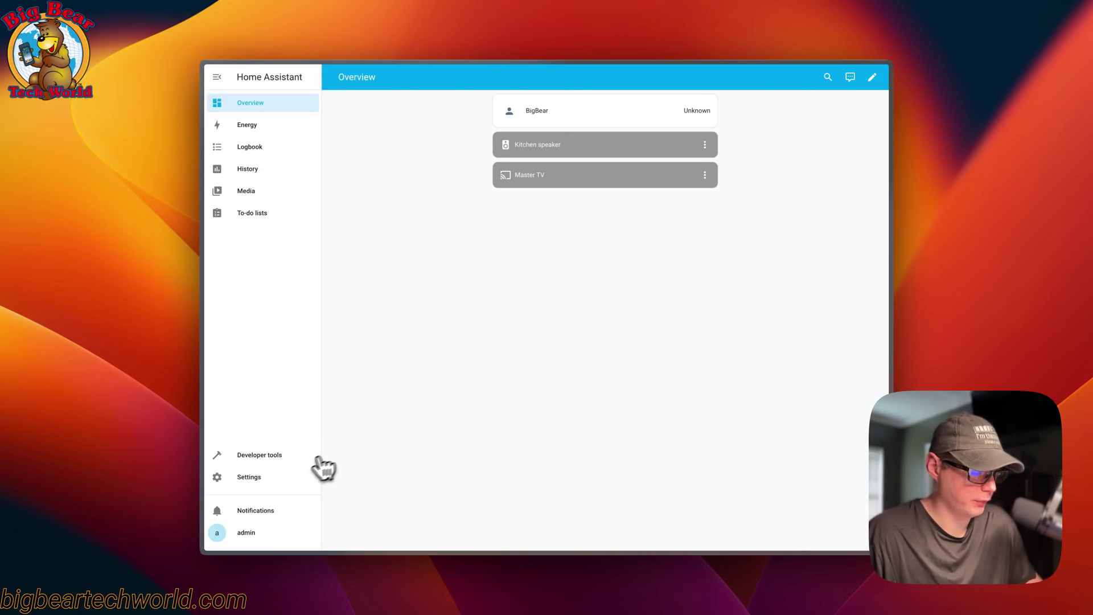
Add a new integration from Settings > Devices & services, searching 'robo' and choosing Roborock.
{"action": "left_click", "coordinate": [266, 480]}
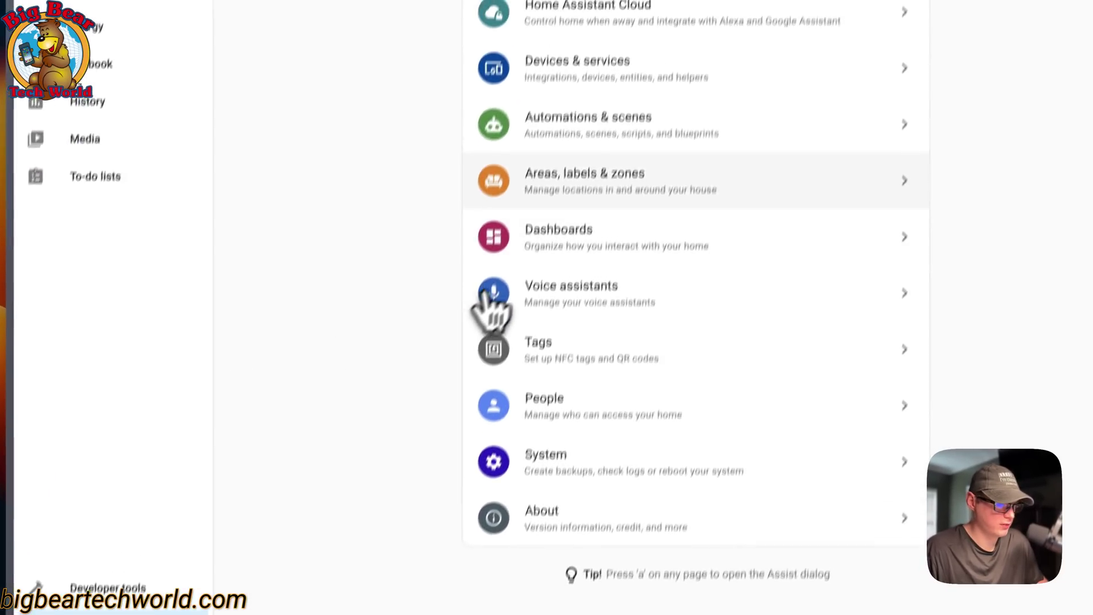
{"action": "left_click", "coordinate": [575, 69]}
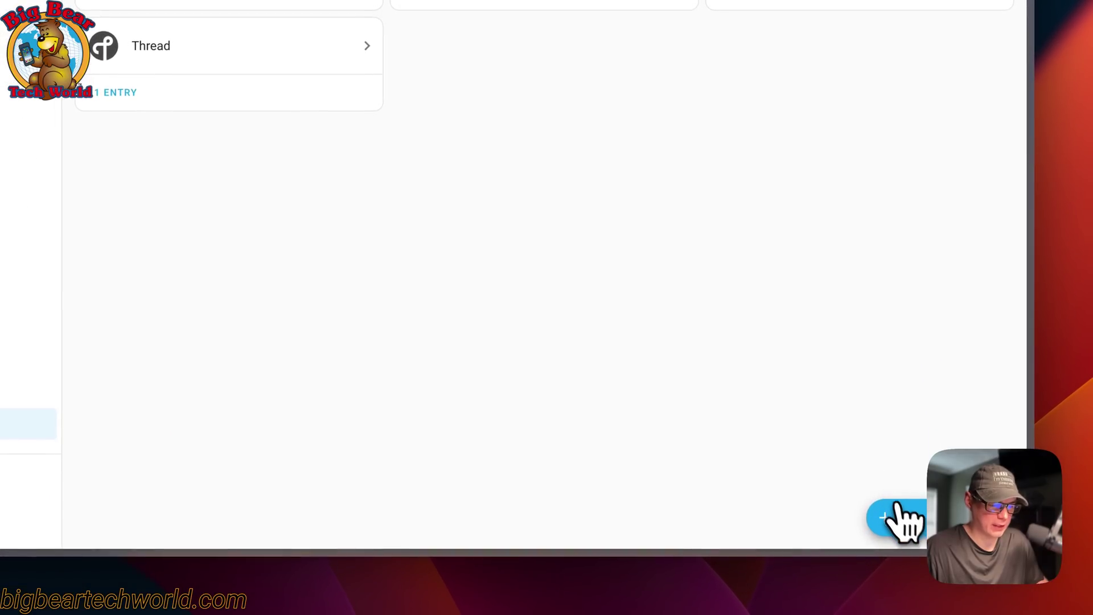
{"action": "left_click", "coordinate": [906, 519]}
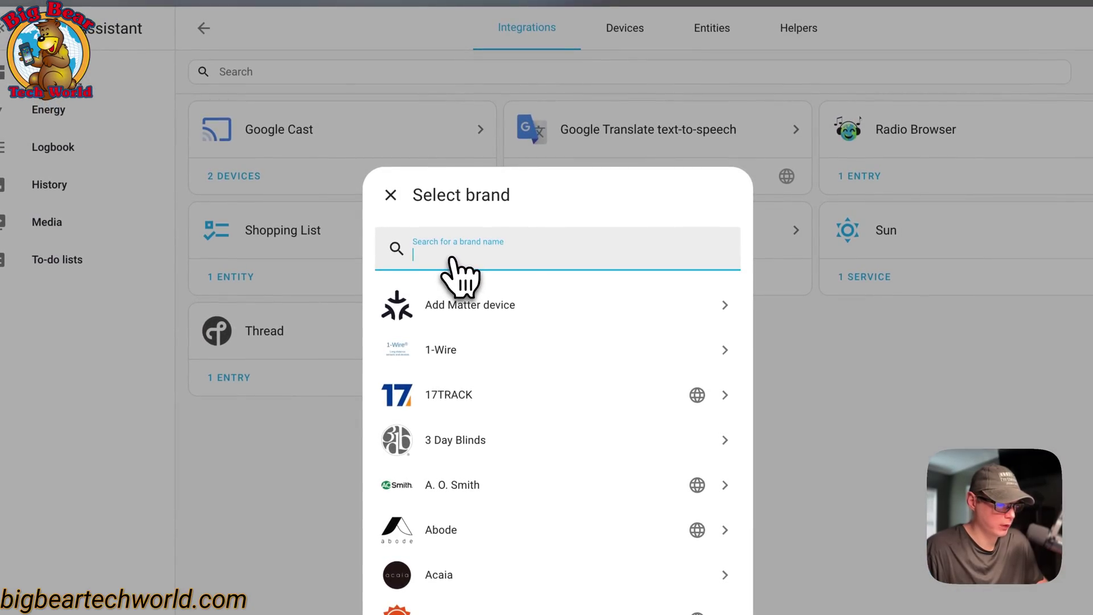
{"action": "type", "text": "robo"}
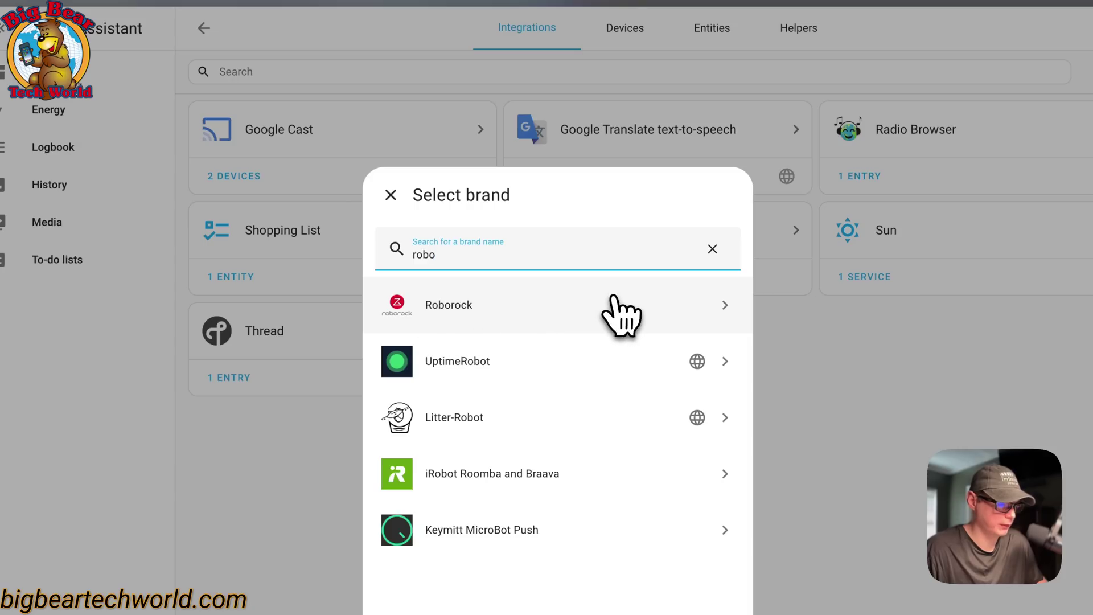
{"action": "left_click", "coordinate": [453, 308]}
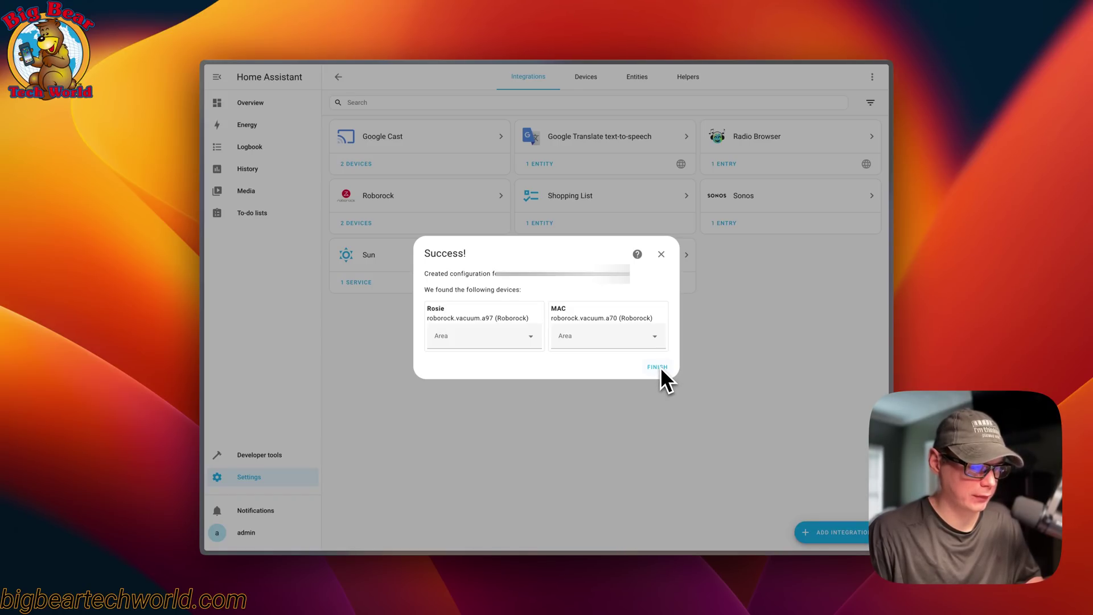
Assign Rosie to Living Room, leave MAC without an area, and finish the Roborock setup.
{"action": "left_click", "coordinate": [489, 338]}
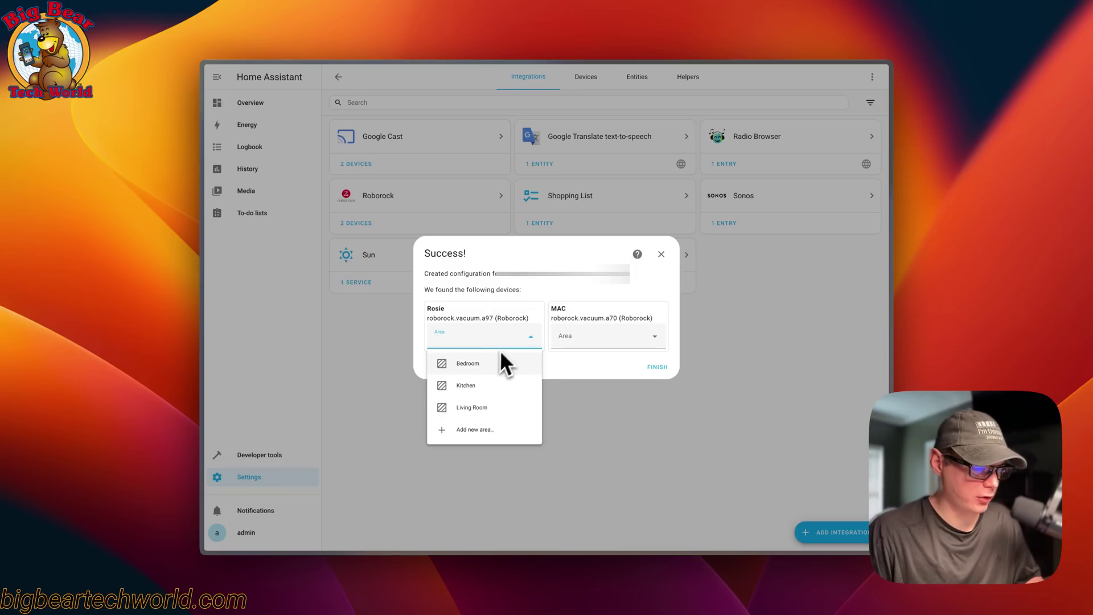
{"action": "left_click", "coordinate": [498, 406]}
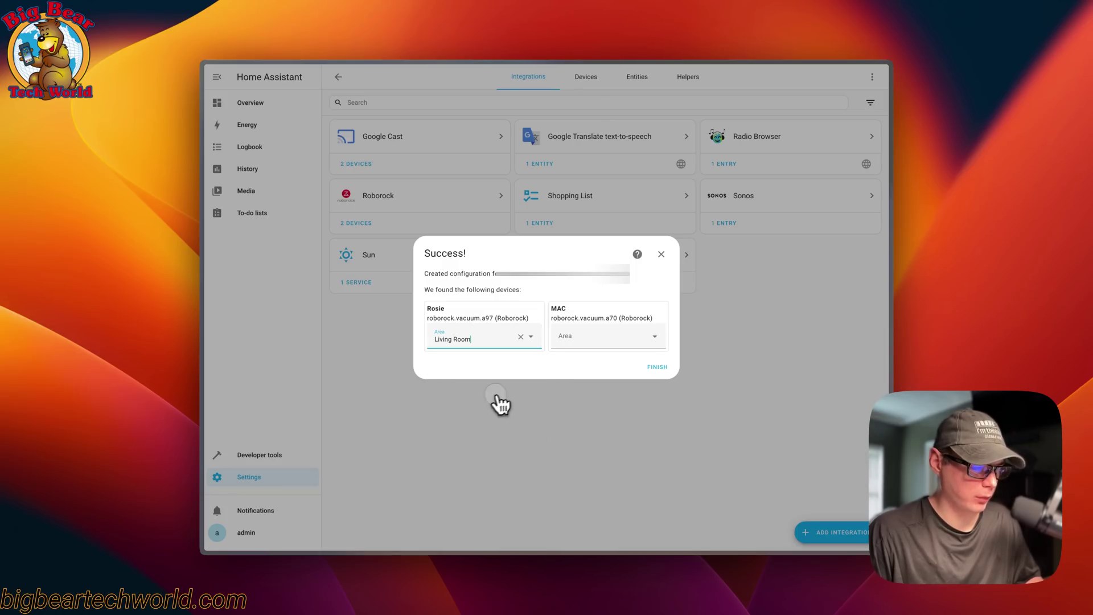
{"action": "left_click", "coordinate": [567, 339]}
{"action": "left_click", "coordinate": [529, 374]}
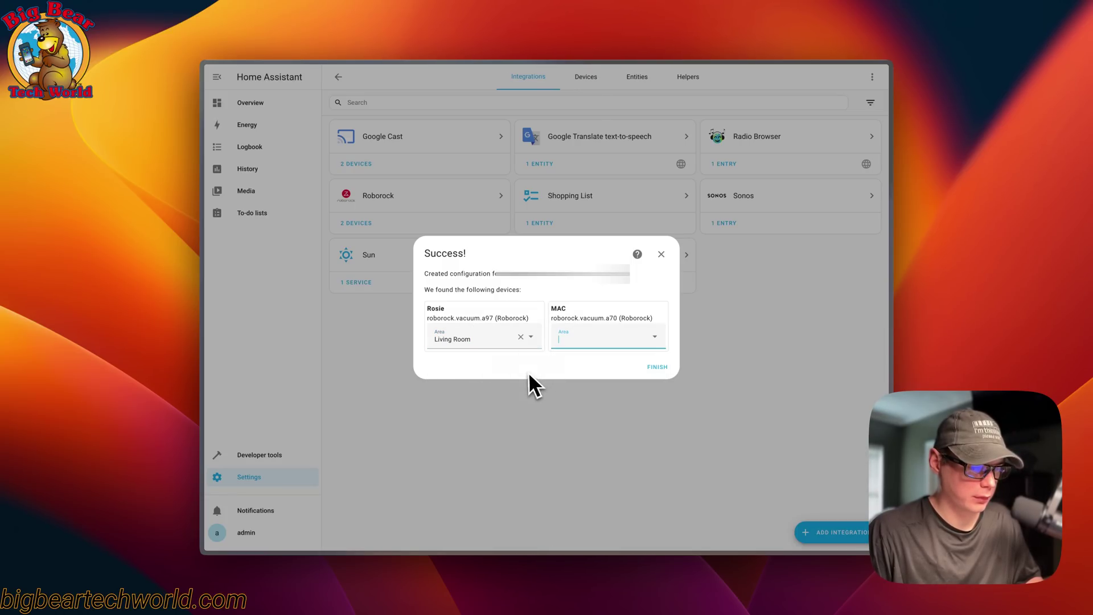
{"action": "left_click", "coordinate": [638, 367]}
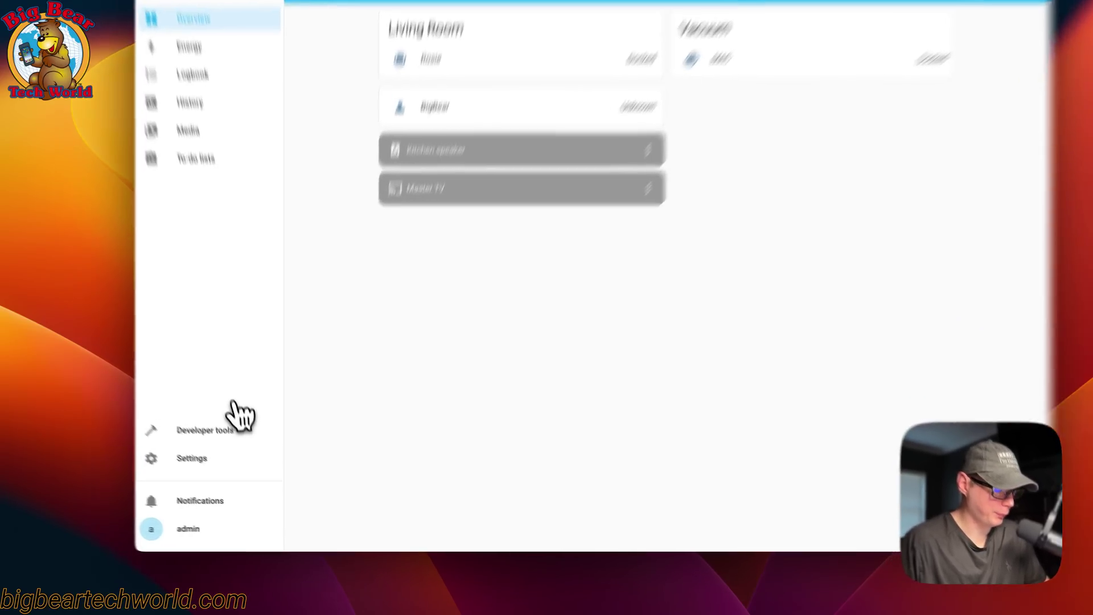
Open MAC's device page through Devices & services, the Roborock card and its 2 devices list.
{"action": "left_click", "coordinate": [206, 474]}
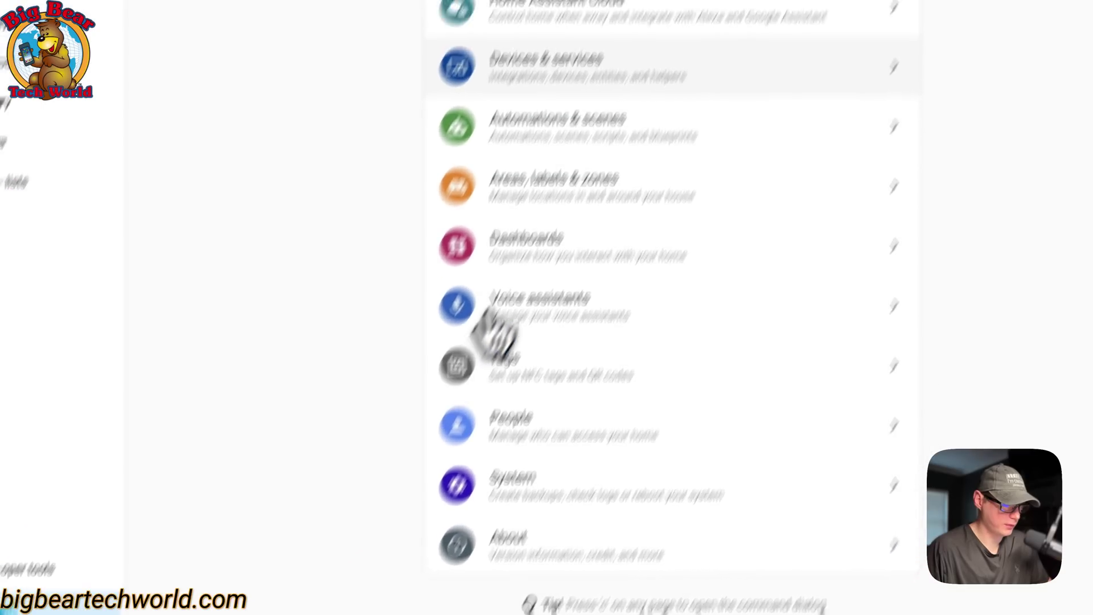
{"action": "left_click", "coordinate": [514, 176]}
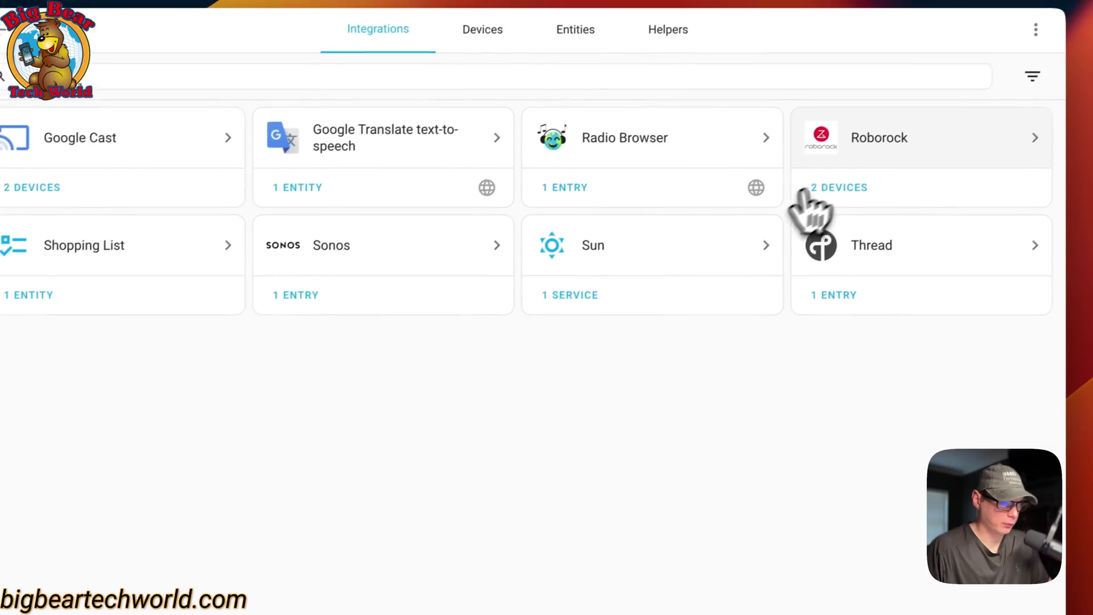
{"action": "left_click", "coordinate": [863, 163]}
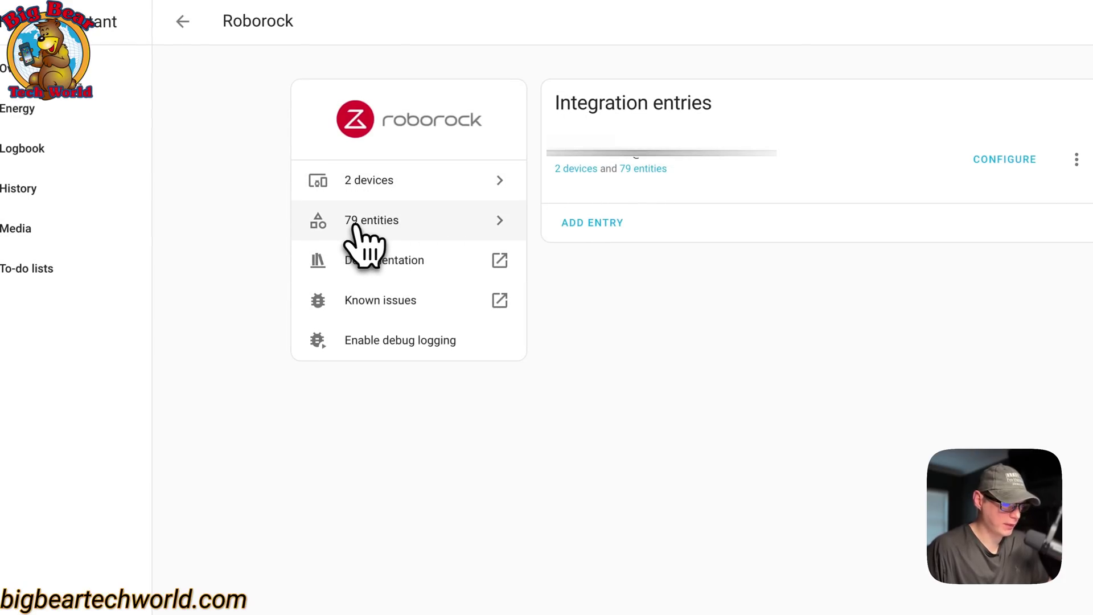
{"action": "left_click", "coordinate": [405, 189]}
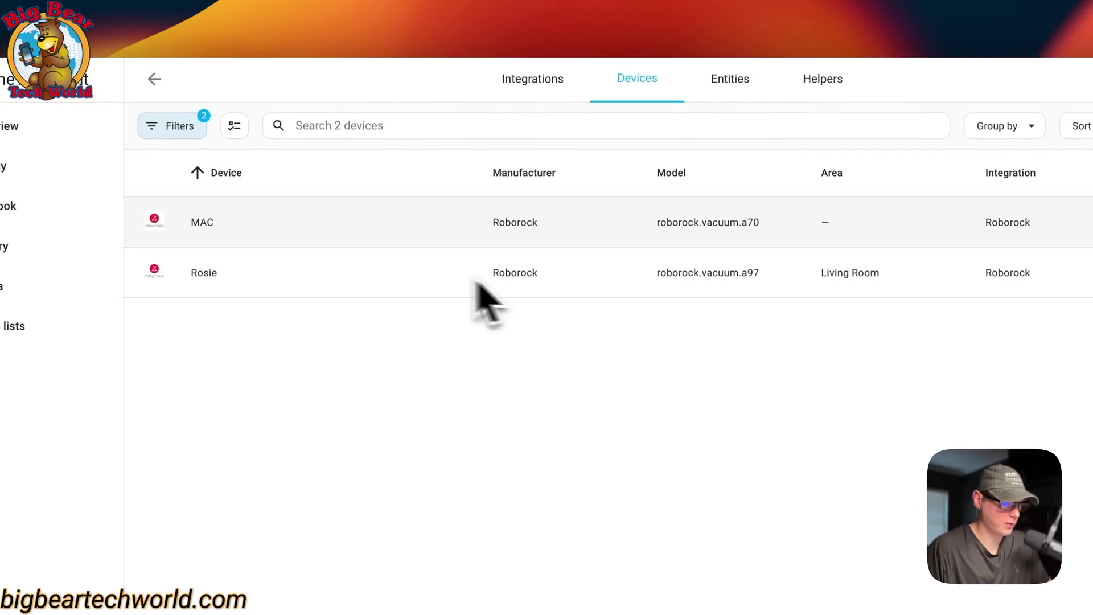
{"action": "left_click", "coordinate": [354, 238]}
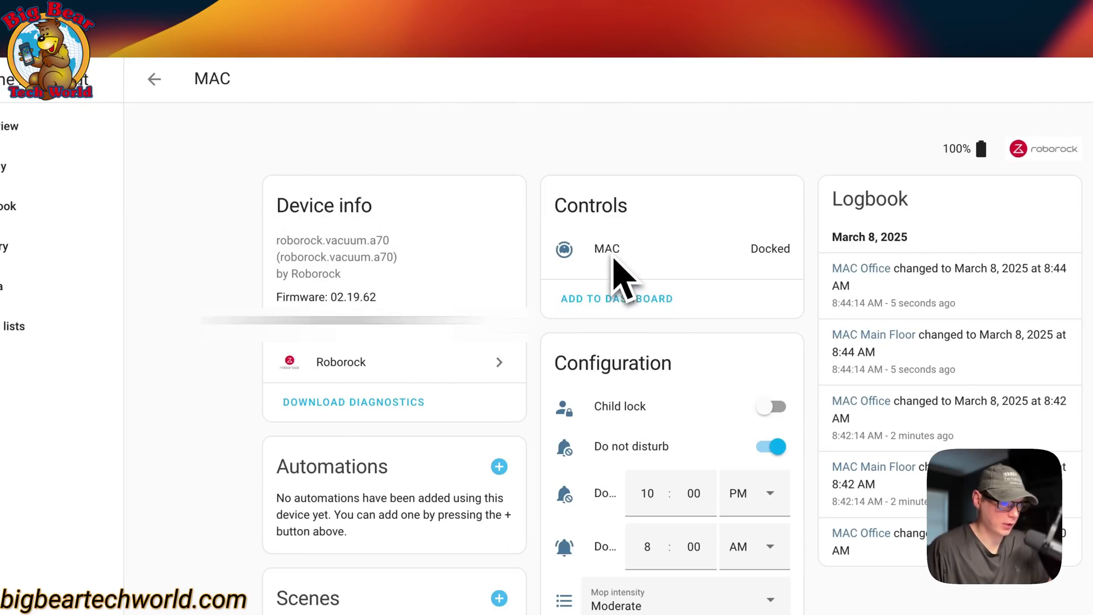
Open MAC's control panel and check the fan speed options, keeping it at Quiet.
{"action": "left_click", "coordinate": [735, 256]}
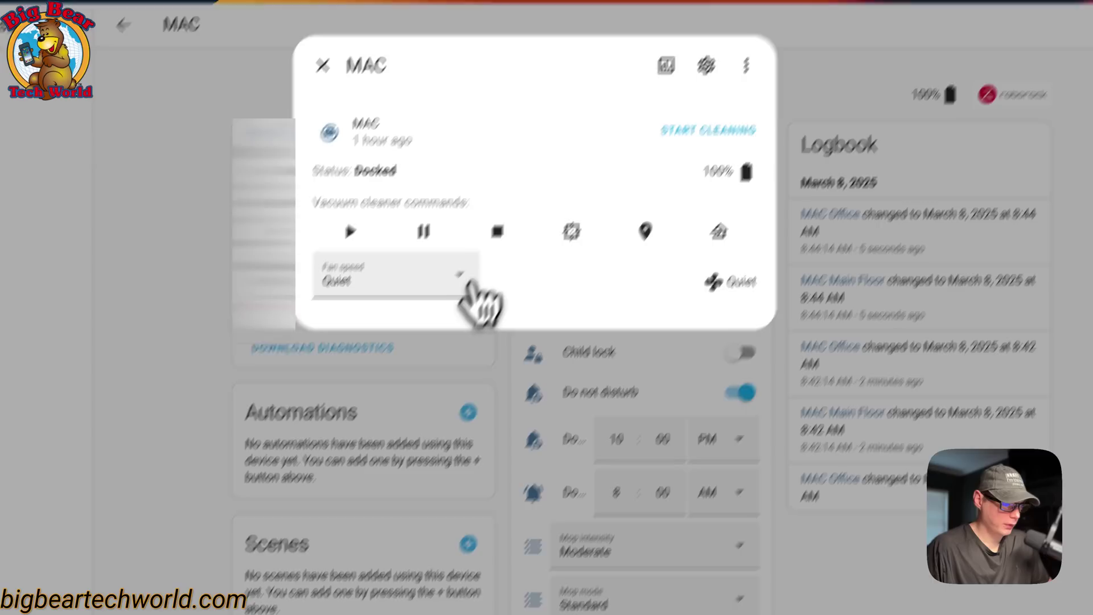
{"action": "left_click", "coordinate": [443, 293]}
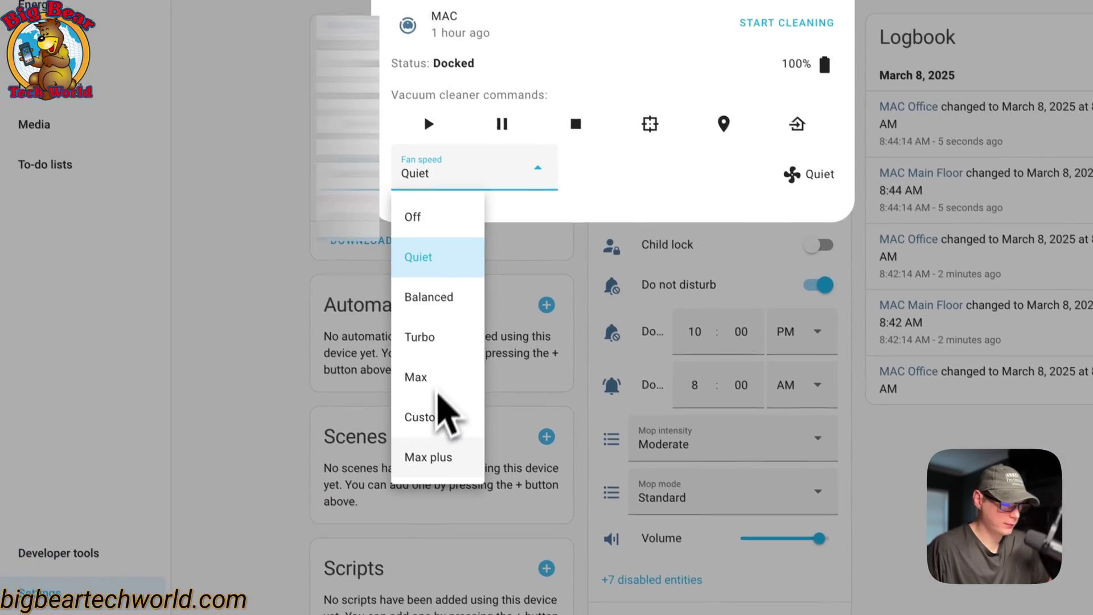
{"action": "left_click", "coordinate": [644, 202]}
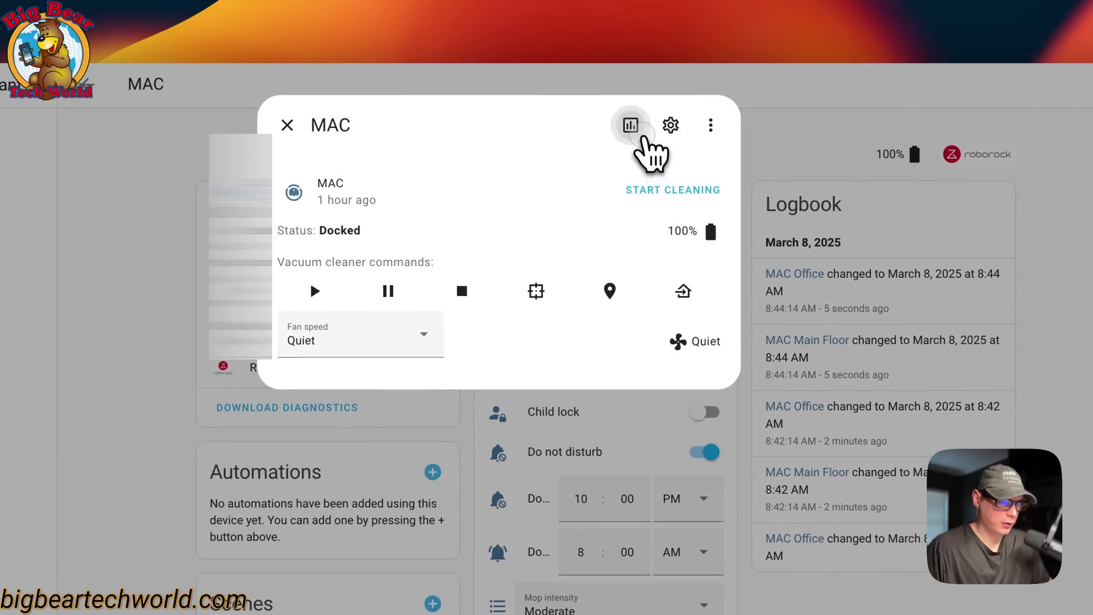
Review the MAC vacuum's state history and logbook, then return to its controls.
{"action": "left_click", "coordinate": [640, 106]}
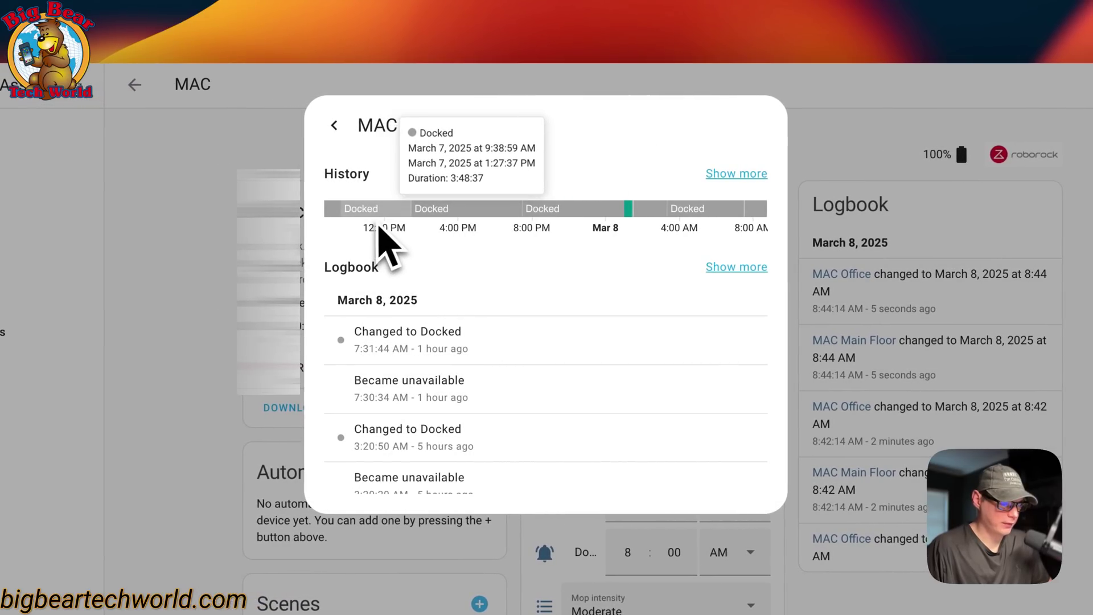
{"action": "mouse_move", "coordinate": [487, 212]}
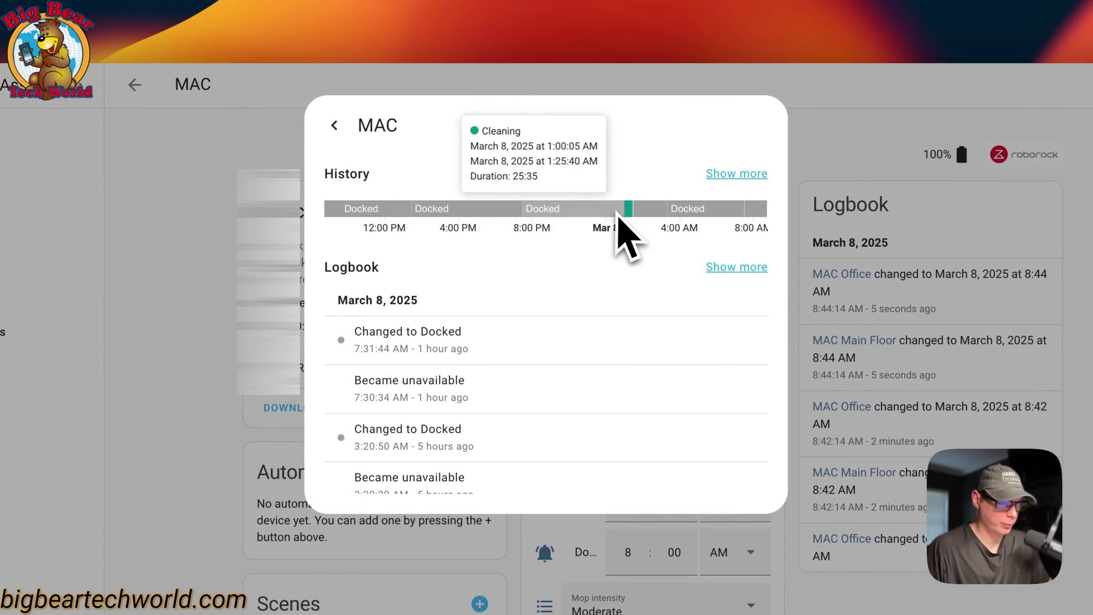
{"action": "mouse_move", "coordinate": [668, 211]}
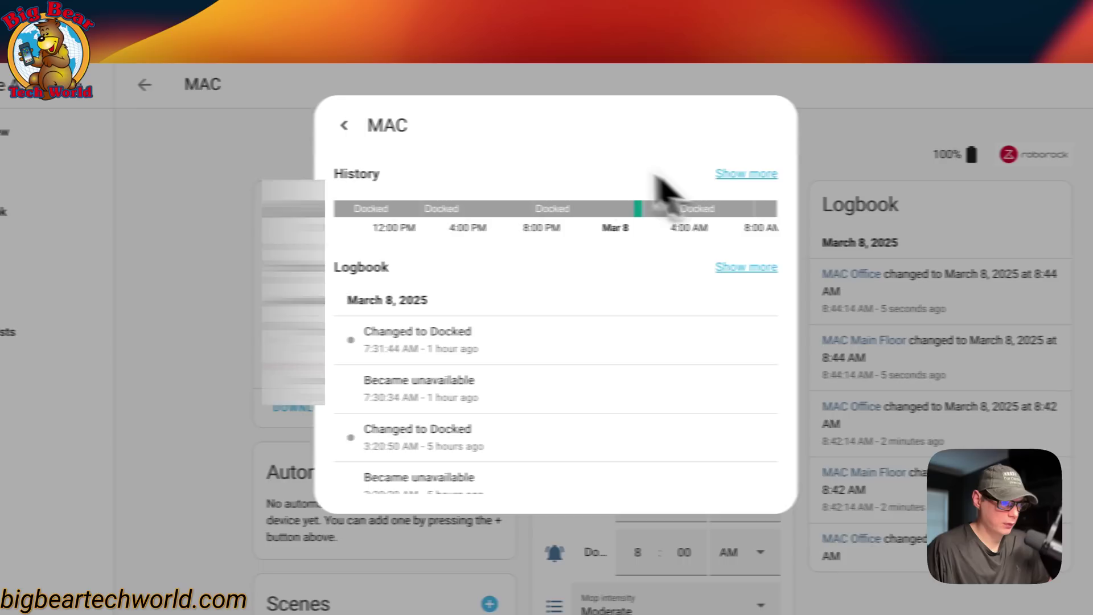
{"action": "left_click", "coordinate": [334, 125]}
Inspect MAC's entity settings (entity ID vacuum.mac, labels) without changes and go back.
{"action": "left_click", "coordinate": [730, 126]}
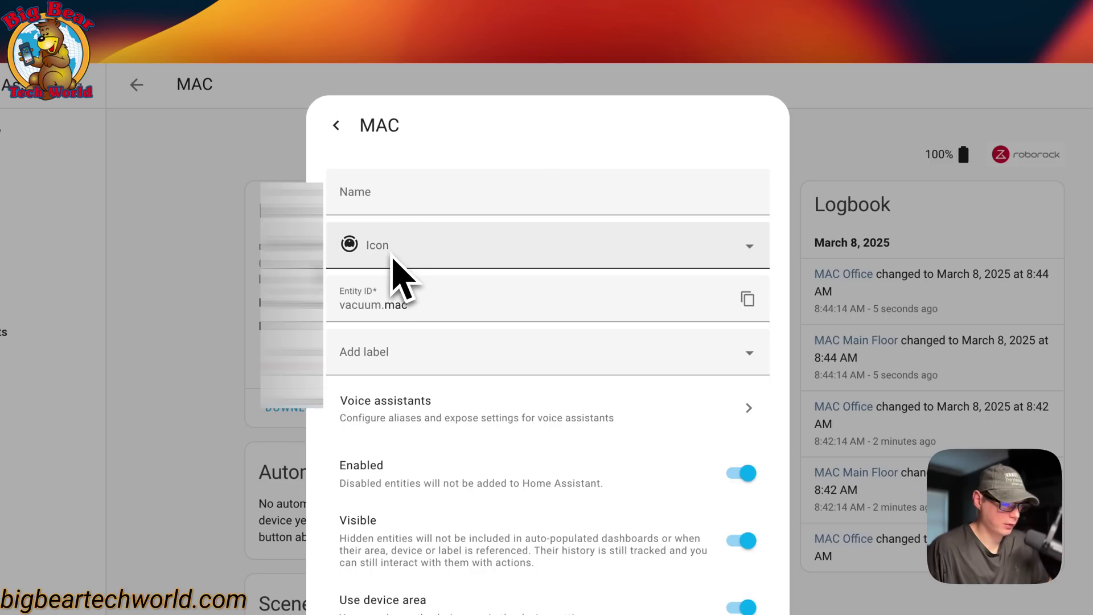
{"action": "double_click", "coordinate": [390, 306]}
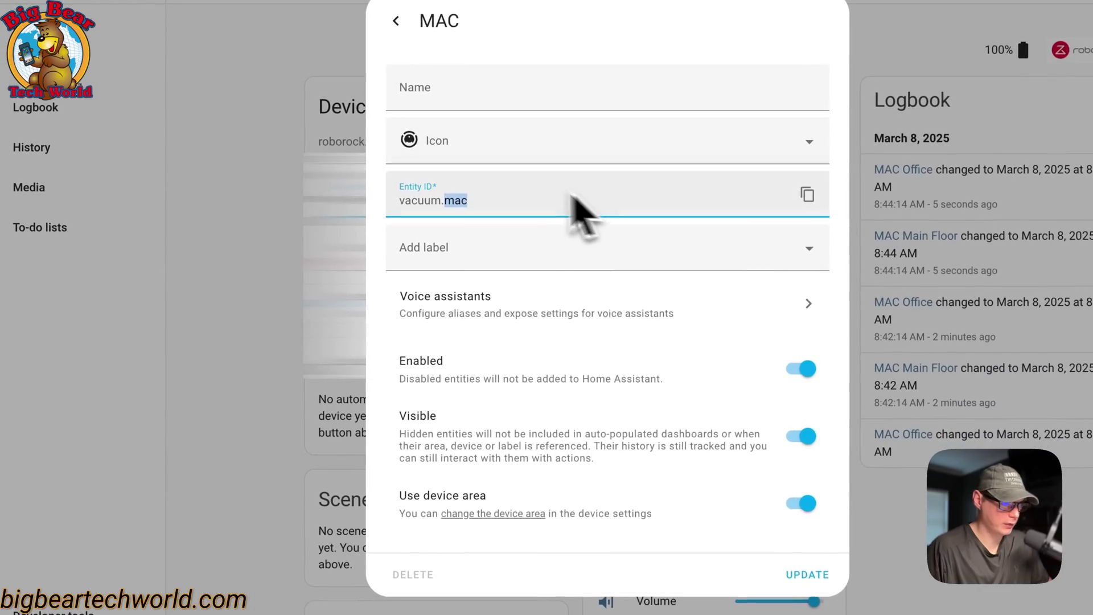
{"action": "left_click", "coordinate": [449, 254]}
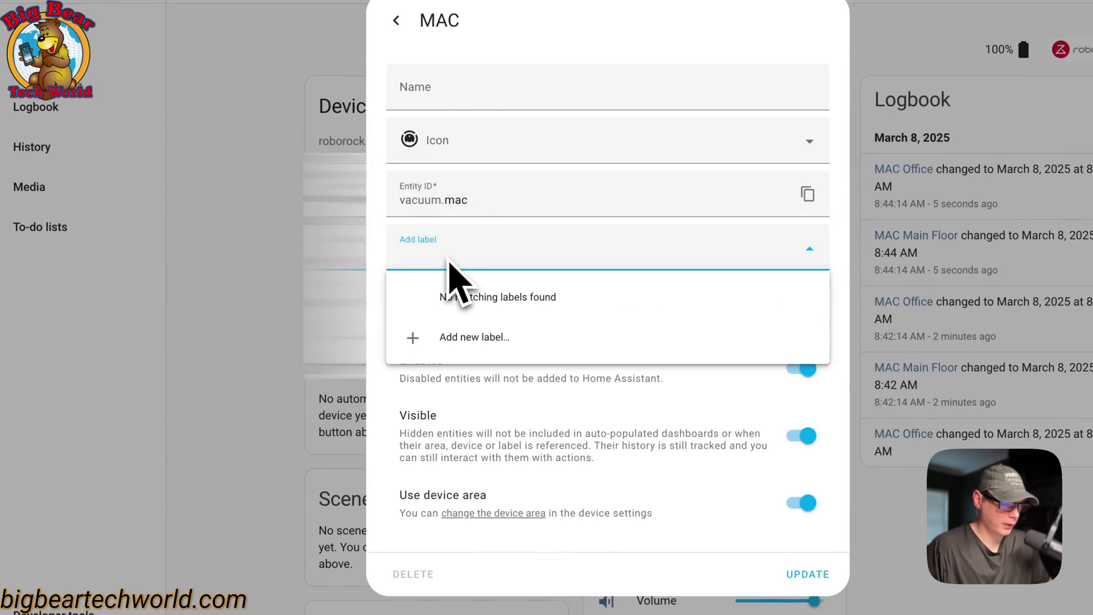
{"action": "left_click", "coordinate": [437, 339]}
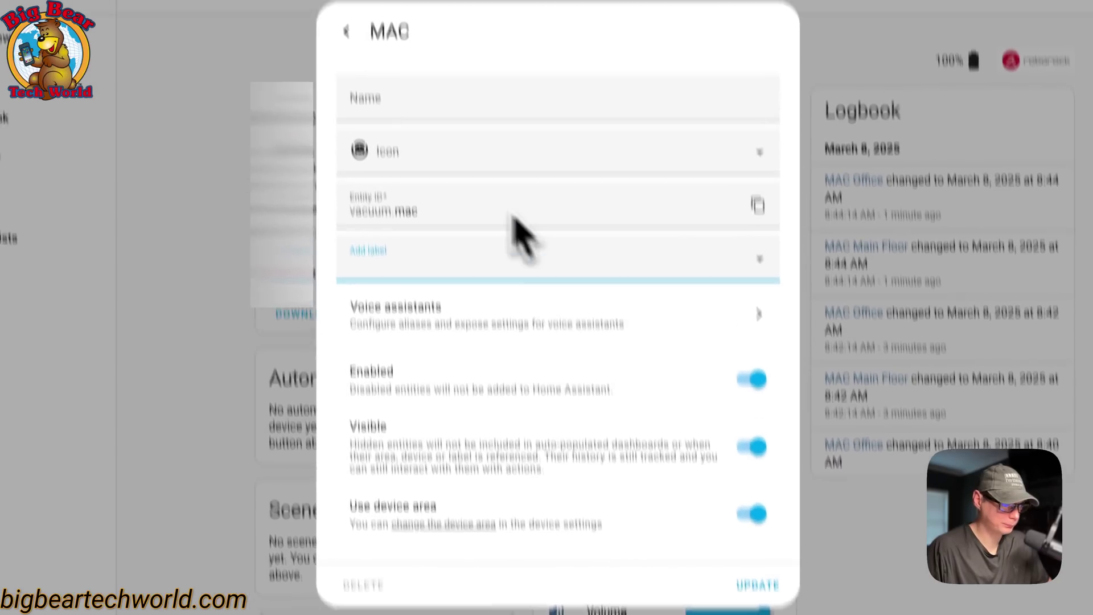
{"action": "left_click", "coordinate": [342, 29]}
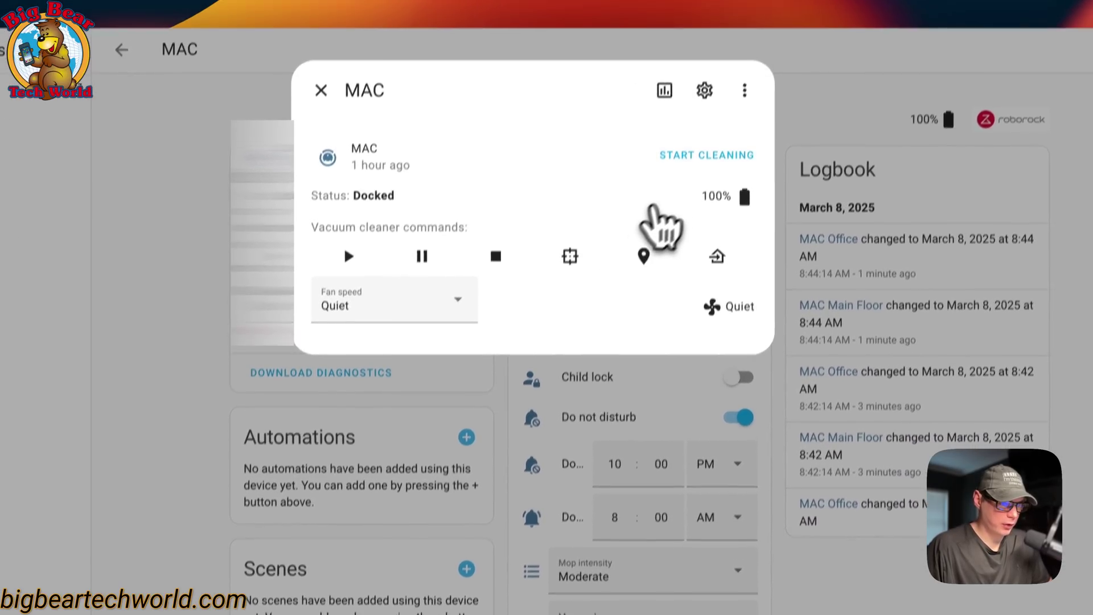
Return to the MAC device page and view the Child lock setting's details.
{"action": "left_click", "coordinate": [739, 124]}
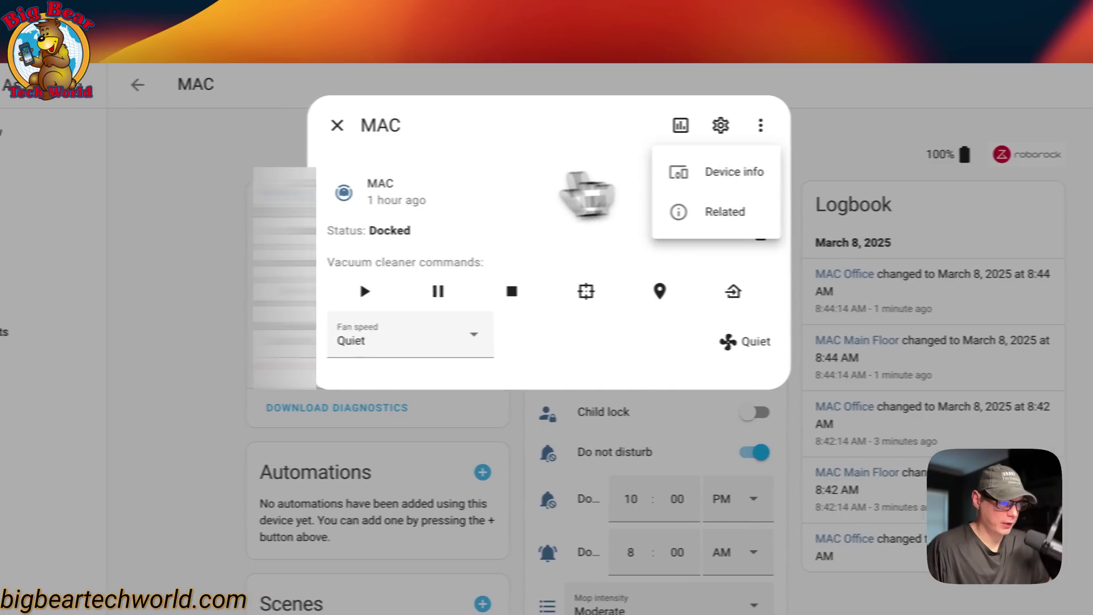
{"action": "left_click", "coordinate": [732, 170]}
{"action": "scroll", "coordinate": [610, 336], "scroll_direction": "down", "scroll_amount": 3}
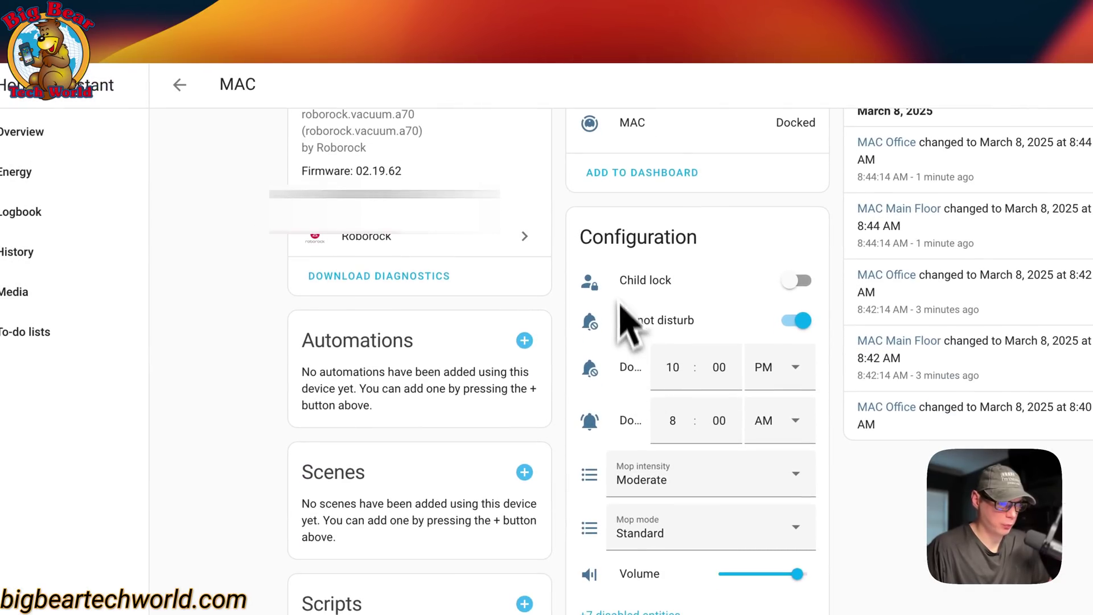
{"action": "left_click", "coordinate": [642, 285]}
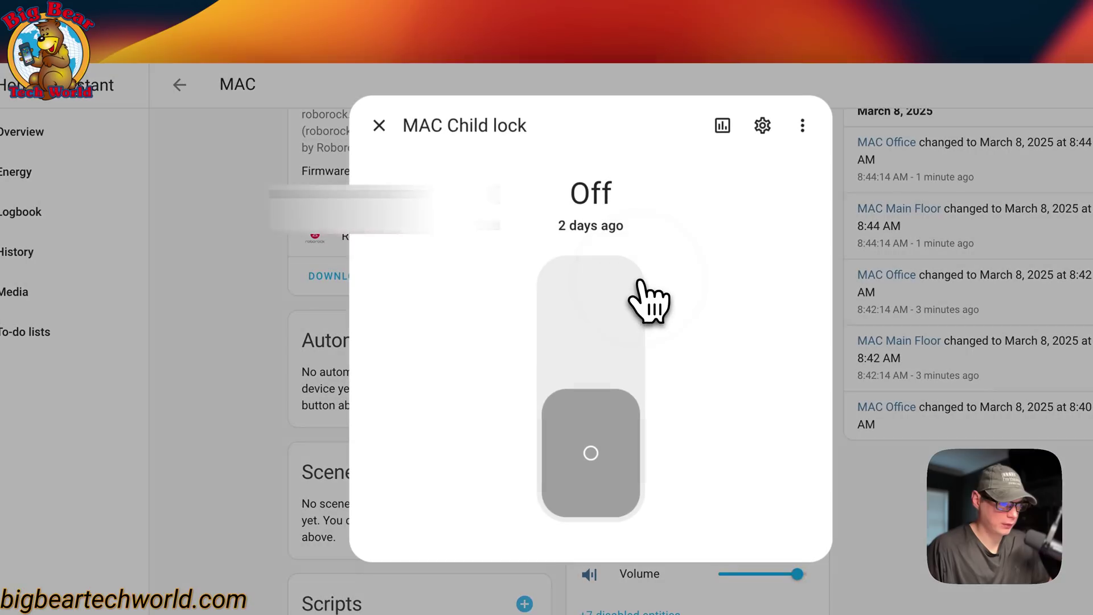
{"action": "left_click", "coordinate": [379, 125]}
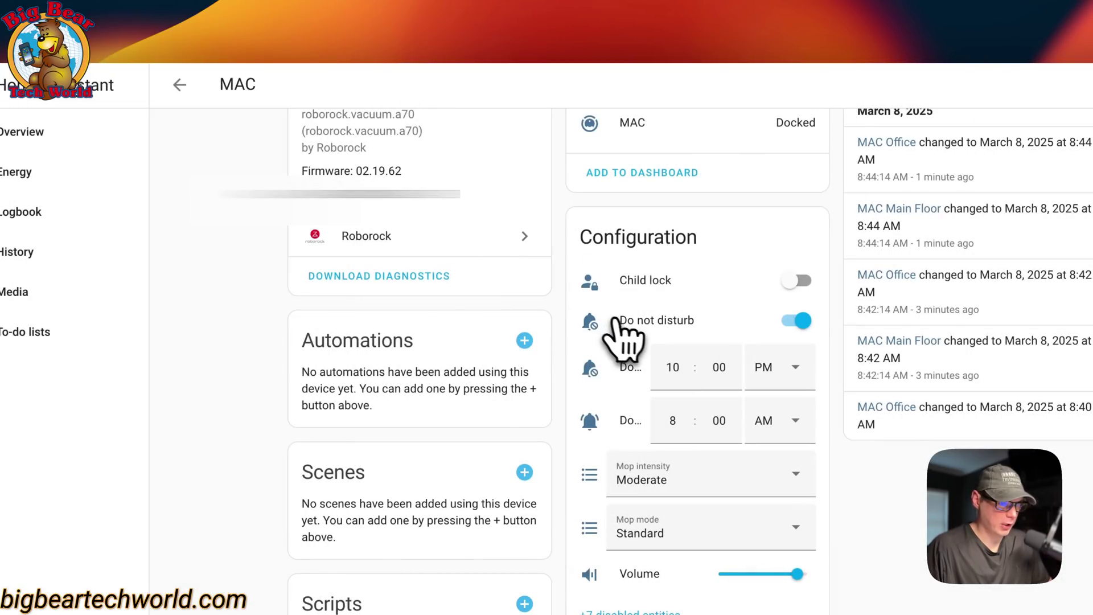
View the Do not disturb start and end times, including the AM/PM choices.
{"action": "left_click", "coordinate": [632, 368]}
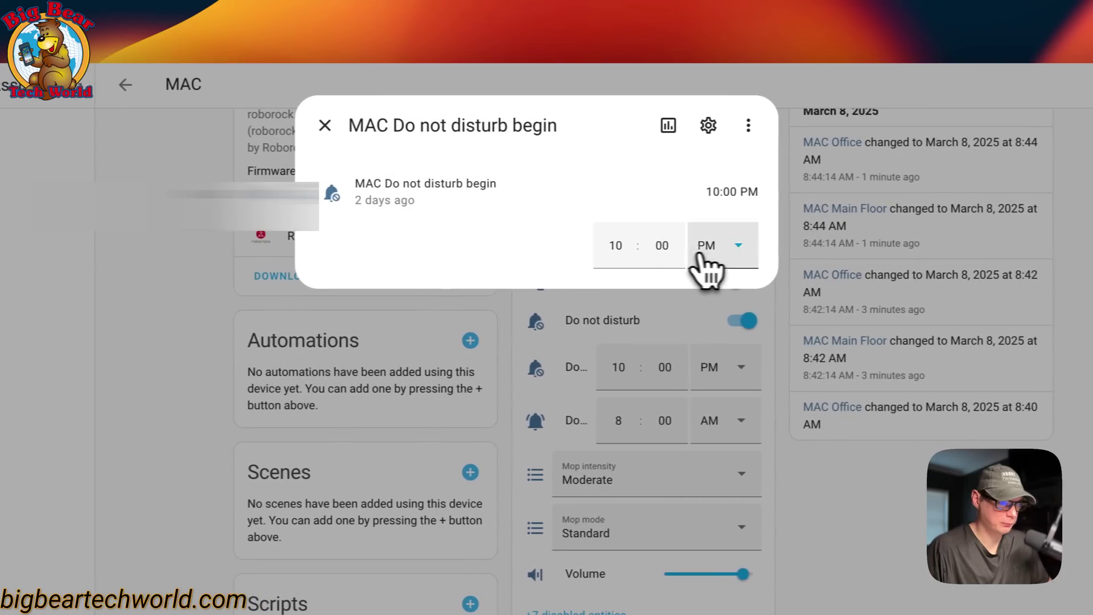
{"action": "left_click", "coordinate": [763, 254]}
{"action": "key", "text": "Escape"}
{"action": "key", "text": "Escape"}
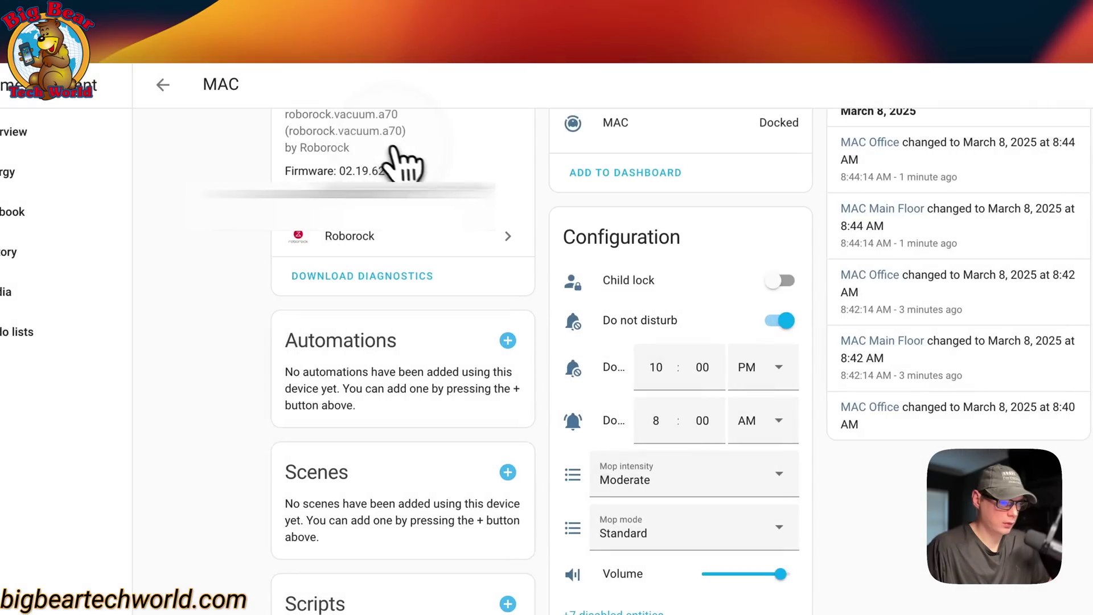
{"action": "left_click", "coordinate": [613, 397]}
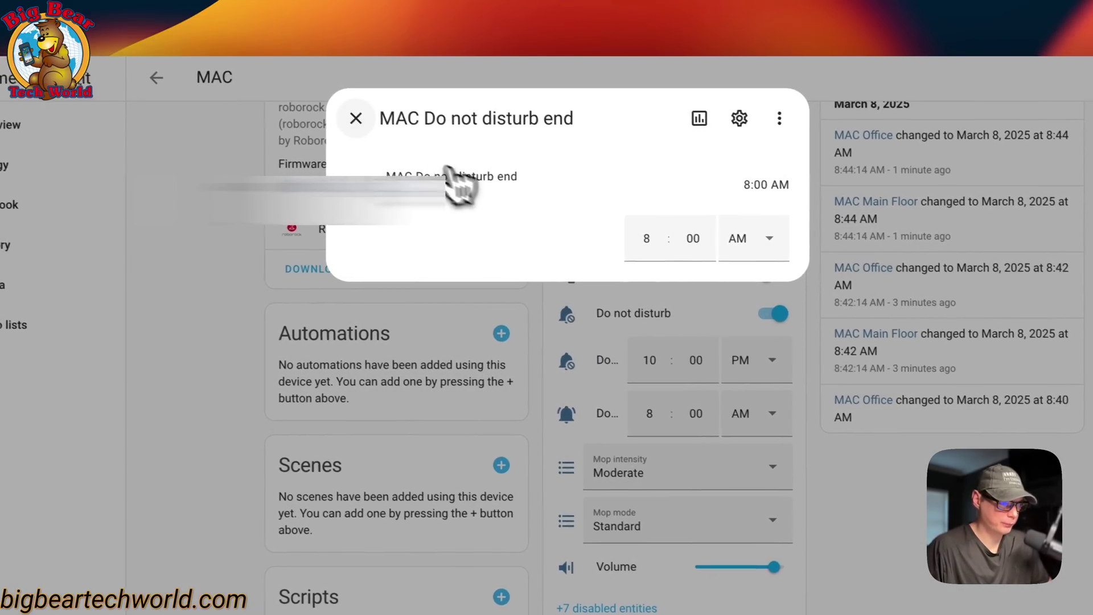
{"action": "key", "text": "Escape"}
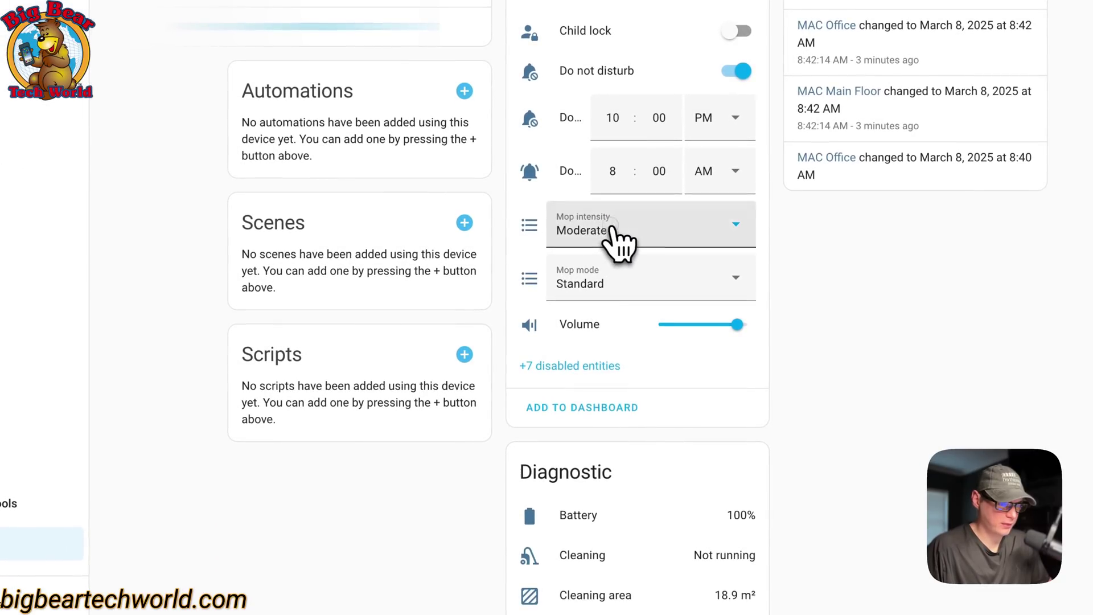
Check the mop intensity options and the Volume history, steady at 90%.
{"action": "left_click", "coordinate": [626, 262]}
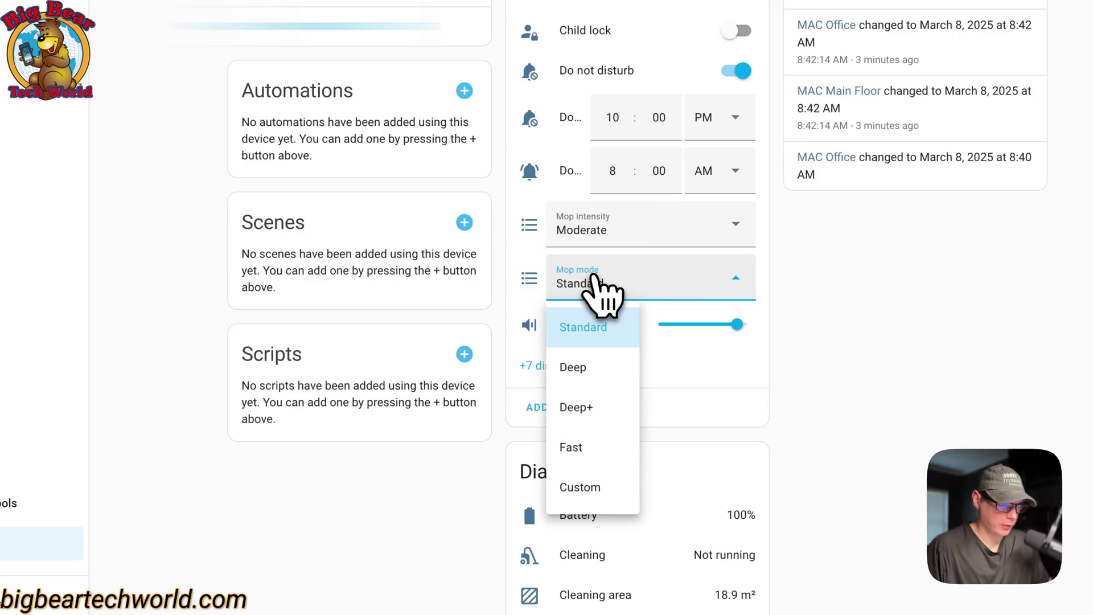
{"action": "left_click", "coordinate": [529, 325]}
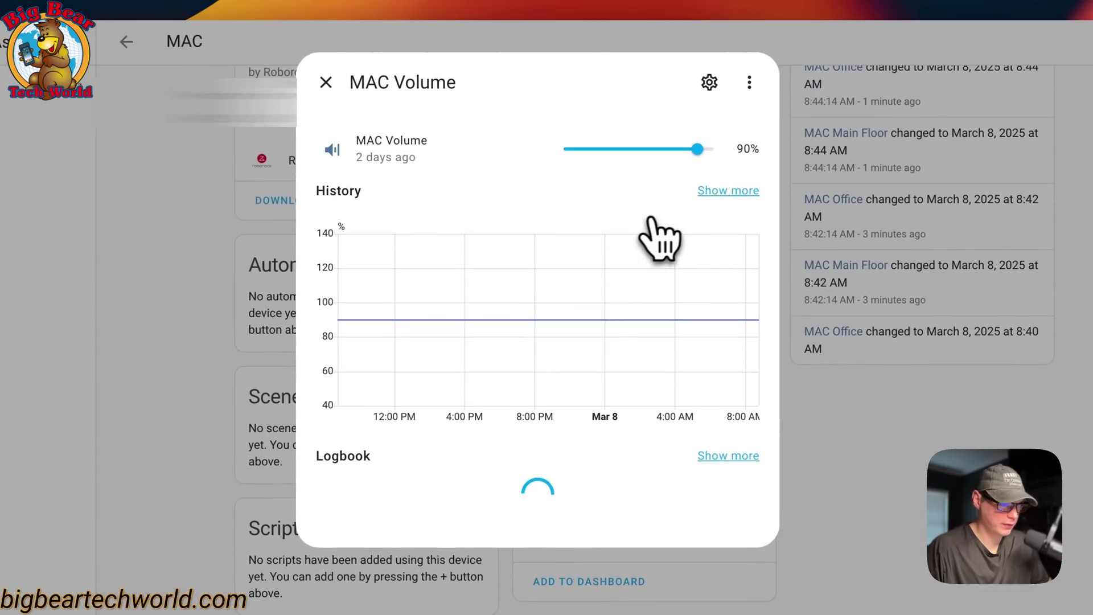
{"action": "mouse_move", "coordinate": [393, 322]}
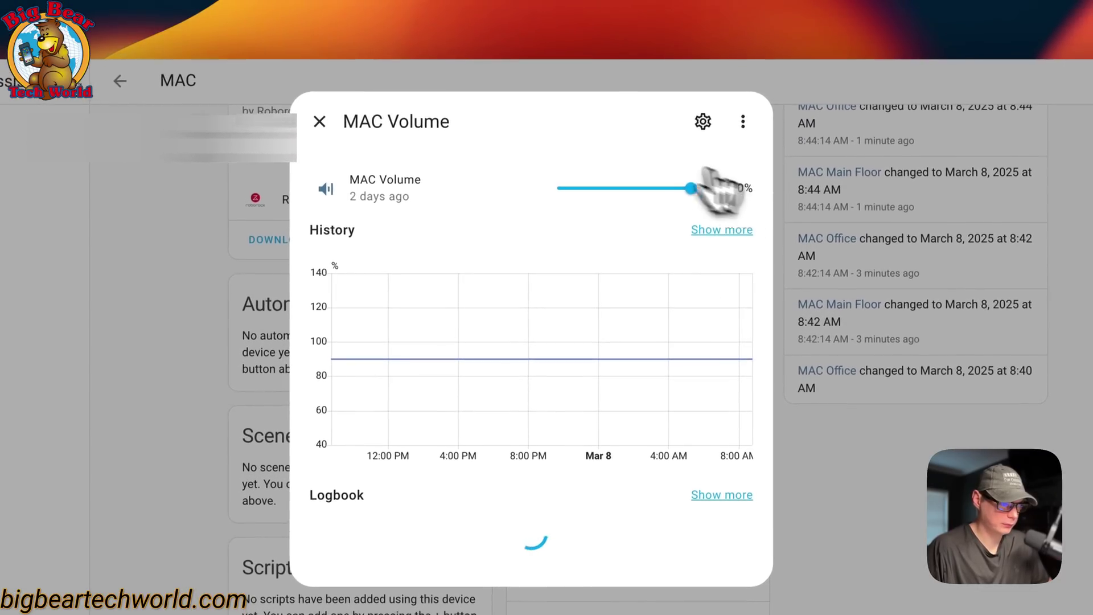
{"action": "left_click", "coordinate": [325, 86]}
View the Battery, Cleaning and Dock error histories, closing each one.
{"action": "scroll", "coordinate": [479, 439], "scroll_direction": "down", "scroll_amount": 8}
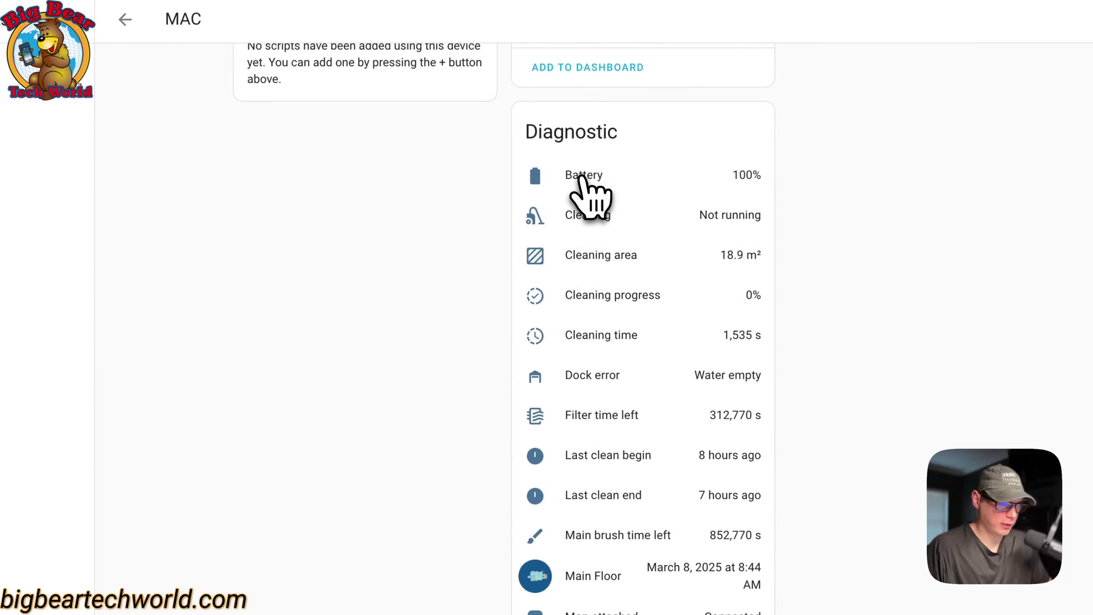
{"action": "left_click", "coordinate": [585, 179]}
{"action": "key", "text": "Escape"}
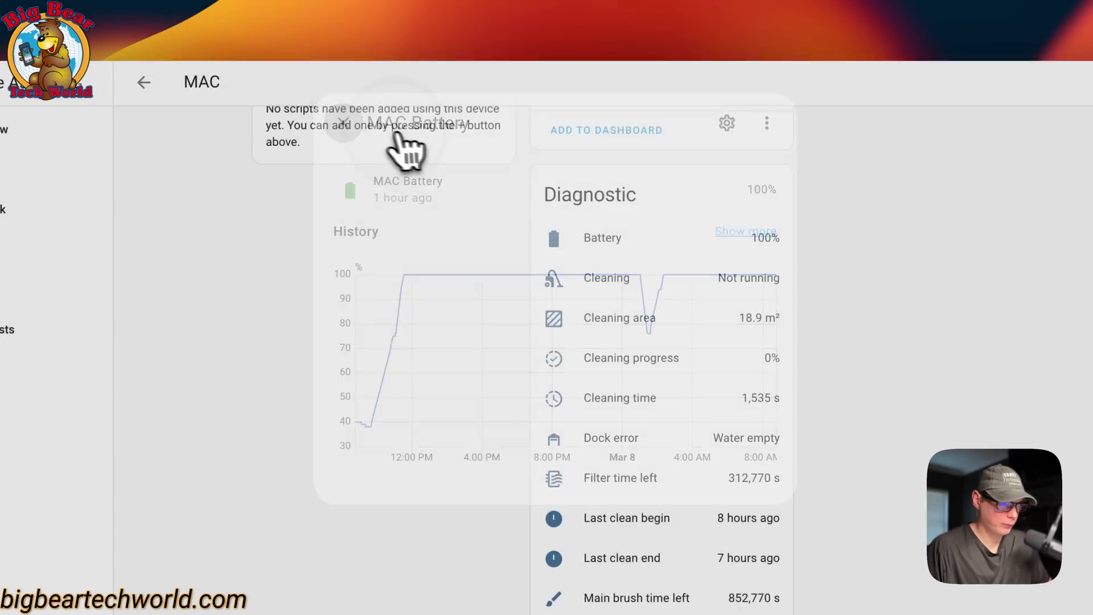
{"action": "scroll", "coordinate": [618, 208], "scroll_direction": "up", "scroll_amount": 1}
{"action": "left_click", "coordinate": [612, 219]}
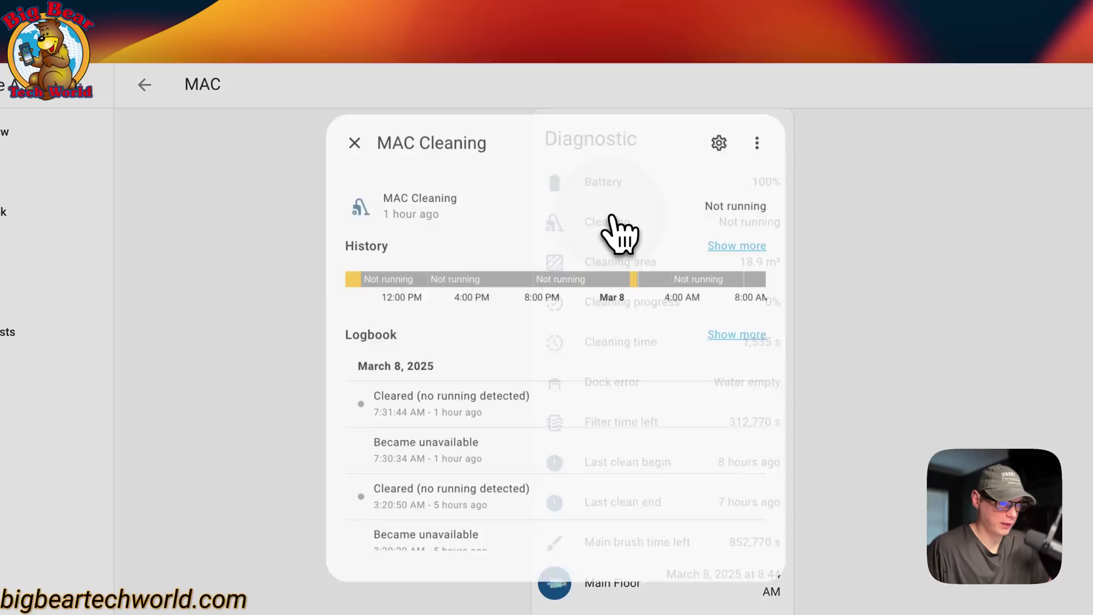
{"action": "left_click", "coordinate": [345, 127]}
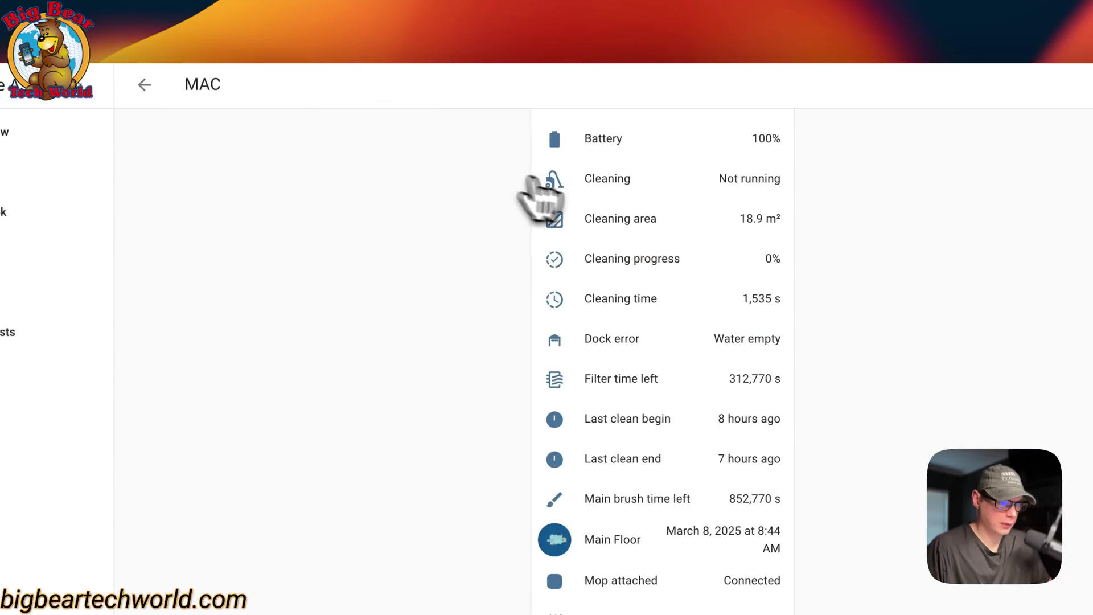
{"action": "scroll", "coordinate": [614, 208], "scroll_direction": "up", "scroll_amount": 1}
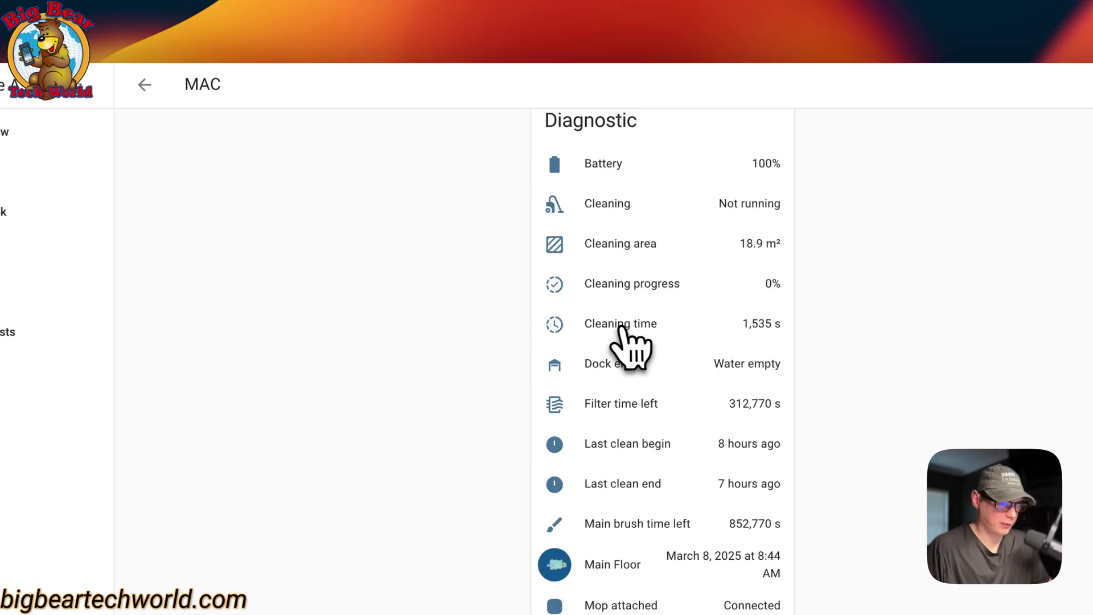
{"action": "left_click", "coordinate": [600, 367]}
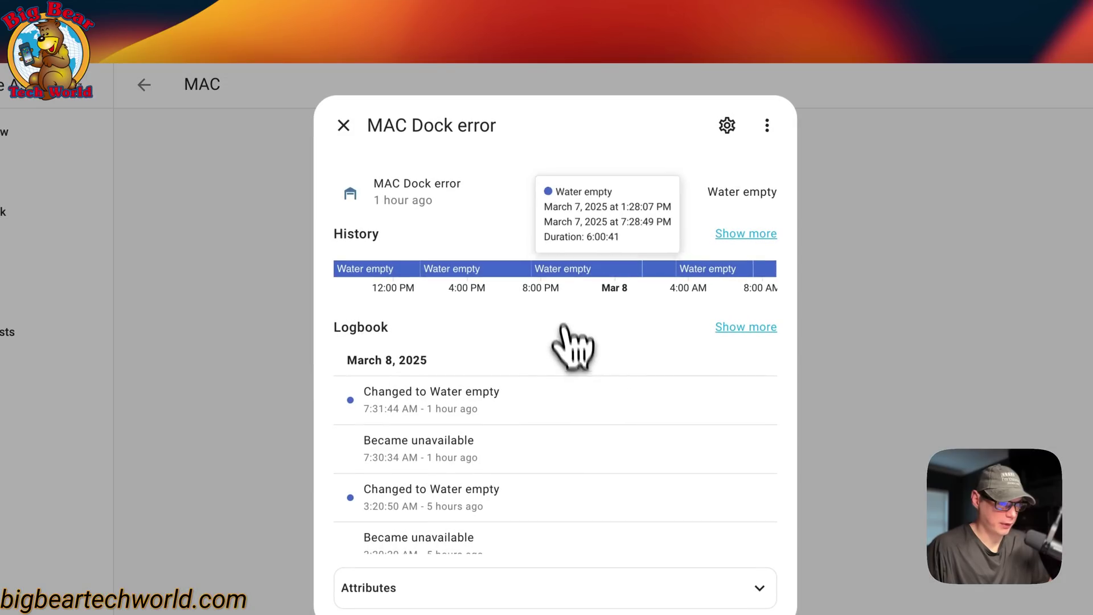
{"action": "key", "text": "Escape"}
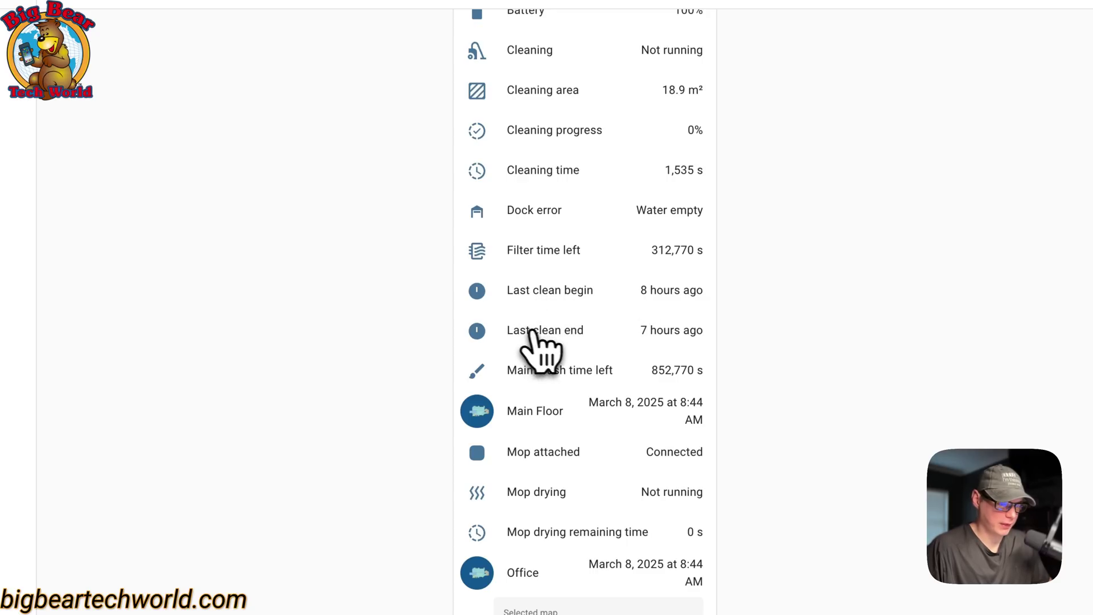
View the Main Floor map, then scroll back through the MAC device page.
{"action": "scroll", "coordinate": [623, 339], "scroll_direction": "down", "scroll_amount": 1}
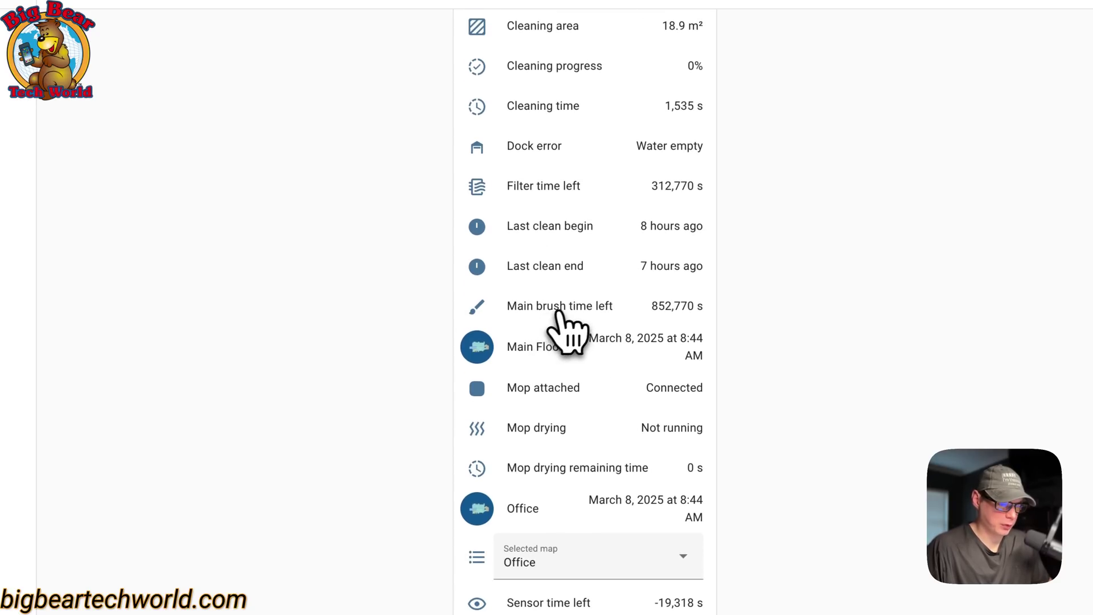
{"action": "scroll", "coordinate": [590, 367], "scroll_direction": "down", "scroll_amount": 1}
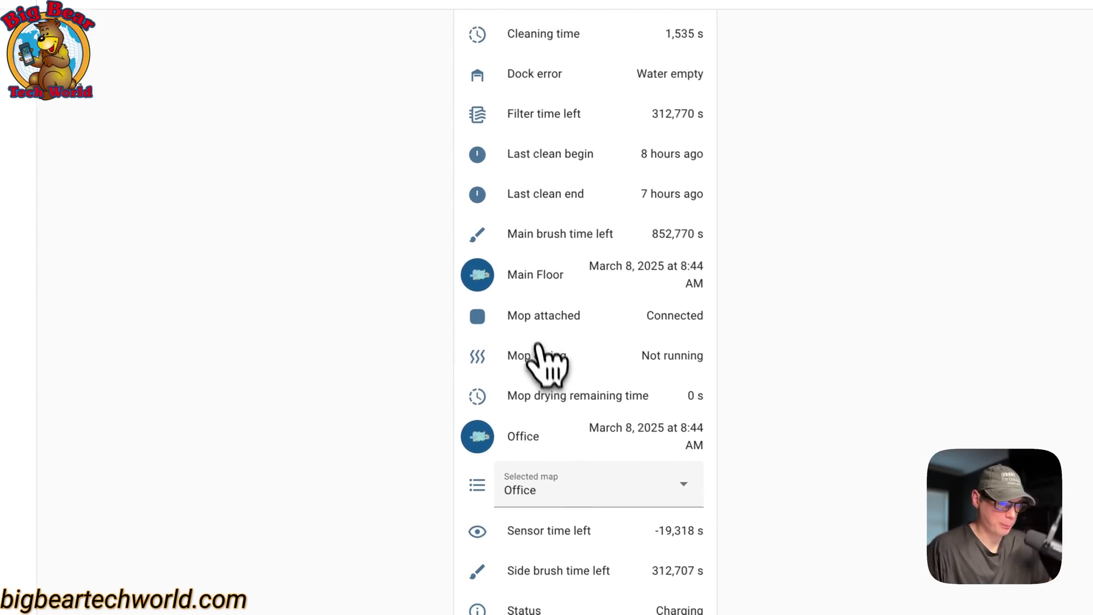
{"action": "left_click", "coordinate": [546, 277]}
{"action": "left_click", "coordinate": [367, 124]}
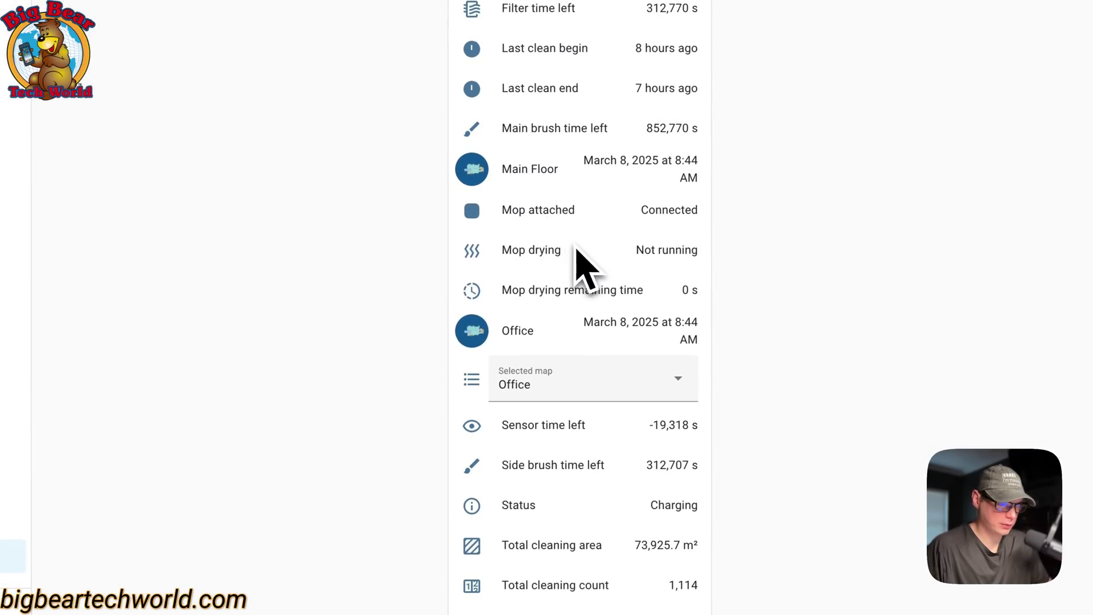
{"action": "scroll", "coordinate": [665, 223], "scroll_direction": "down", "scroll_amount": 4}
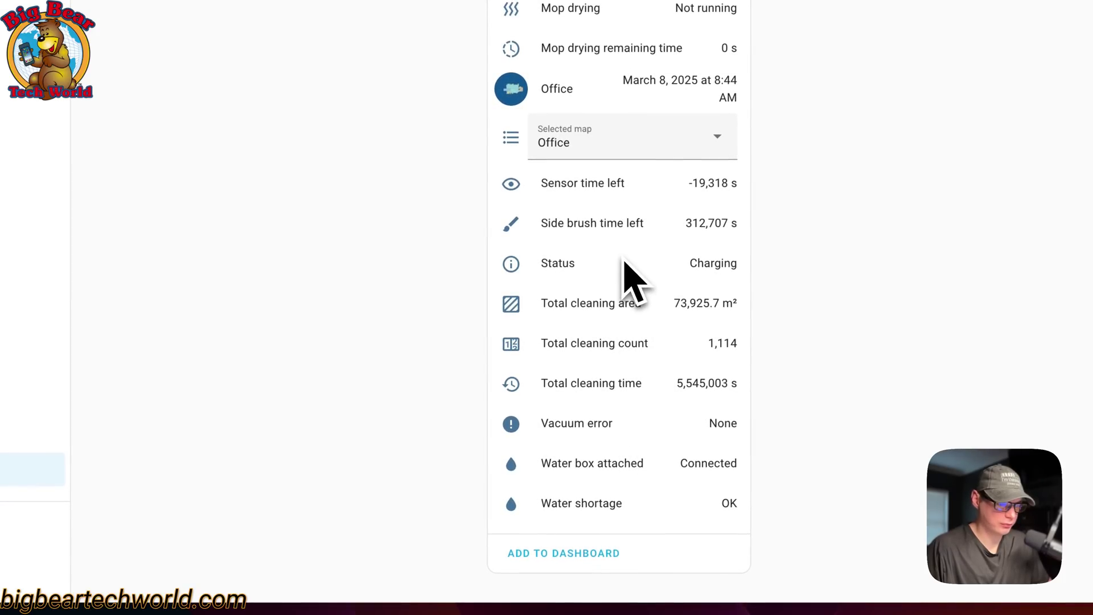
{"action": "scroll", "coordinate": [632, 273], "scroll_direction": "up", "scroll_amount": 15}
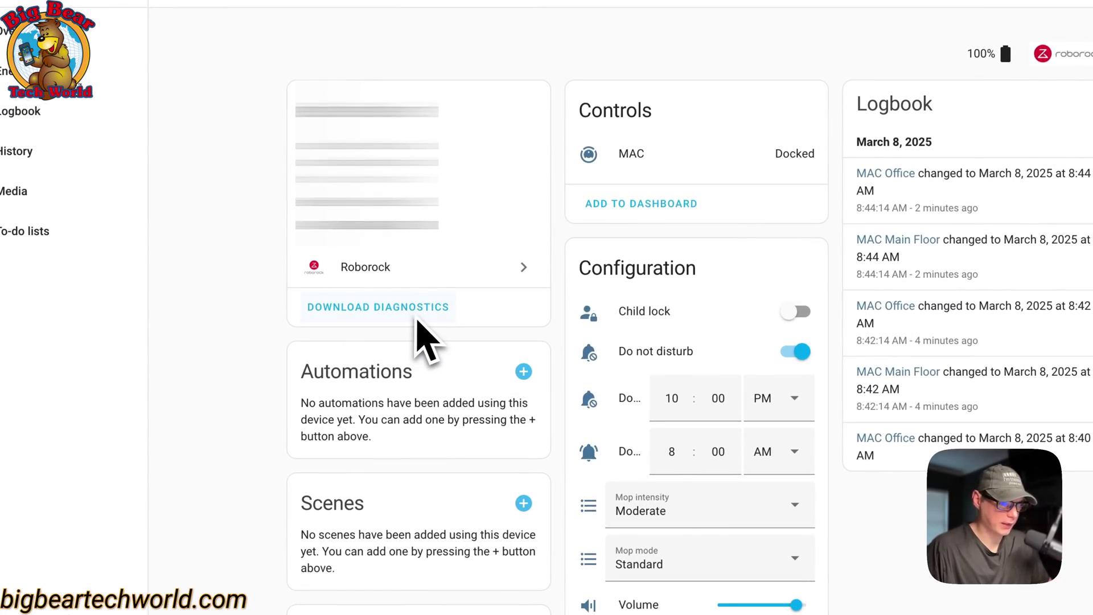
{"action": "scroll", "coordinate": [968, 254], "scroll_direction": "down", "scroll_amount": 5}
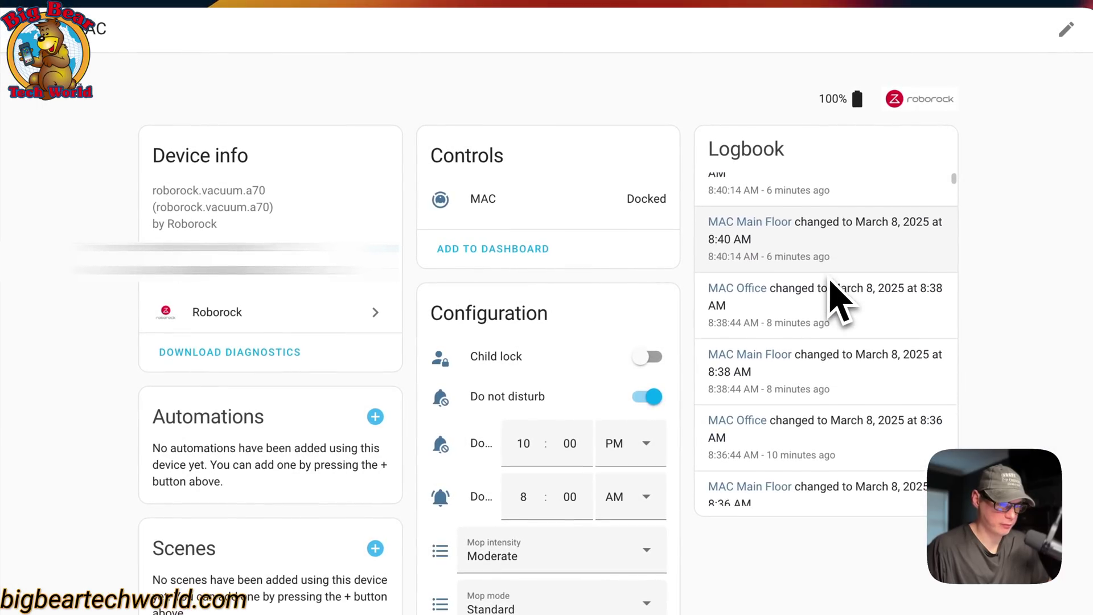
{"action": "scroll", "coordinate": [797, 292], "scroll_direction": "down", "scroll_amount": 3}
{"action": "scroll", "coordinate": [835, 295], "scroll_direction": "up", "scroll_amount": 10}
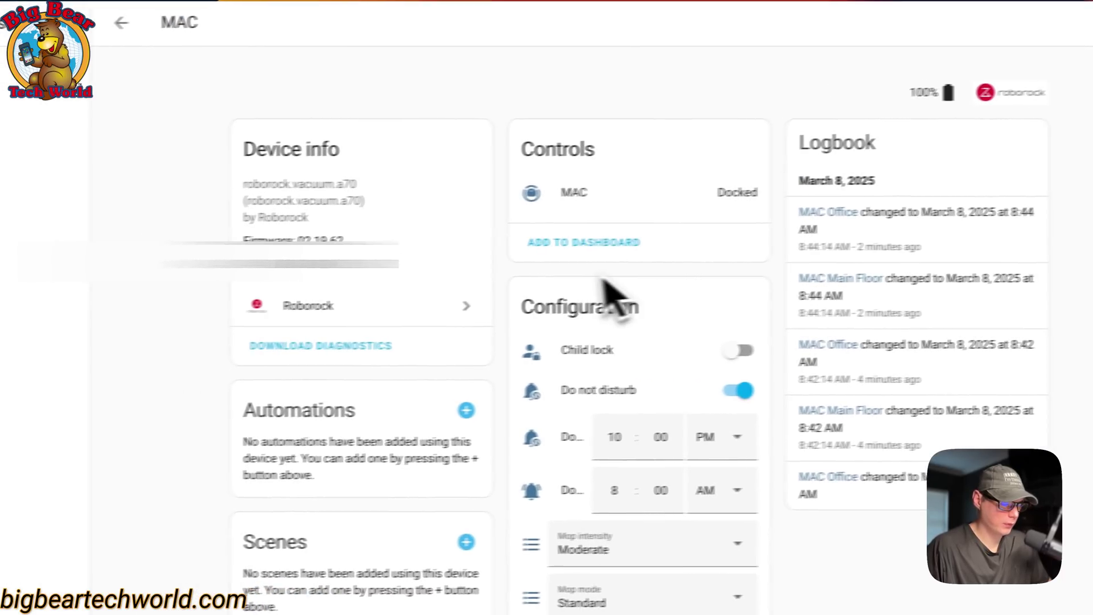
Open the Roborock integration page and review its map drawing options, closing them unchanged.
{"action": "left_click", "coordinate": [444, 305]}
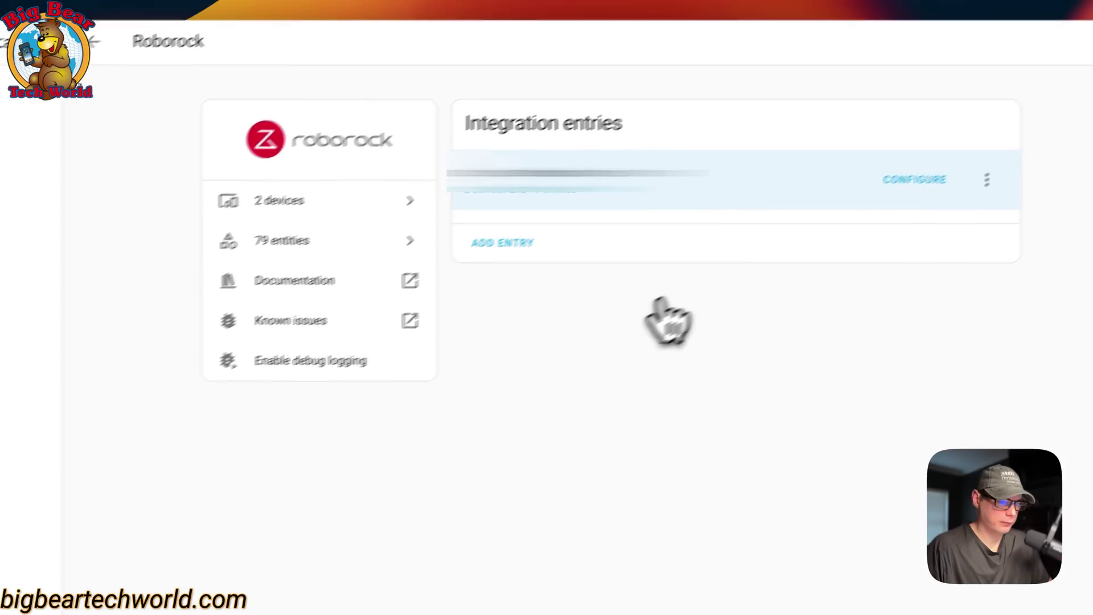
{"action": "left_click", "coordinate": [911, 181]}
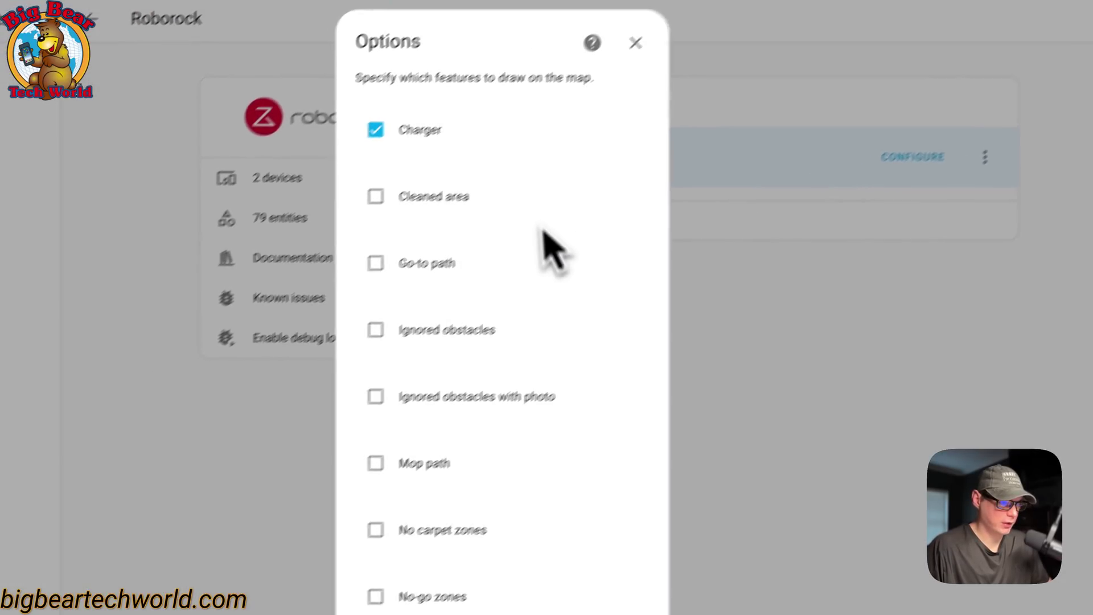
{"action": "scroll", "coordinate": [501, 399], "scroll_direction": "down", "scroll_amount": 3}
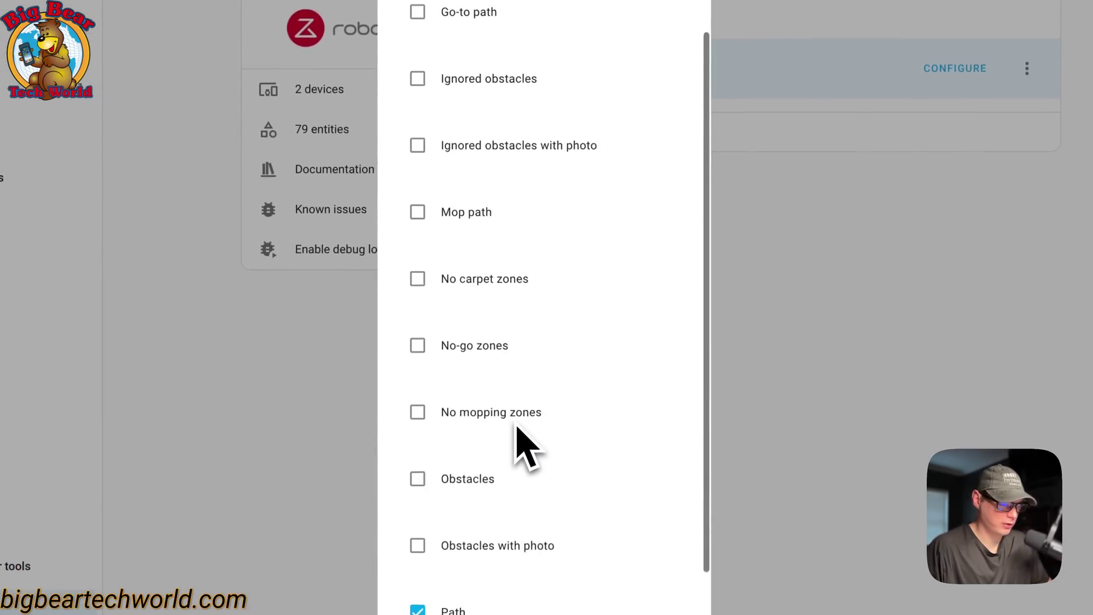
{"action": "scroll", "coordinate": [521, 450], "scroll_direction": "down", "scroll_amount": 3}
{"action": "scroll", "coordinate": [521, 449], "scroll_direction": "up", "scroll_amount": 6}
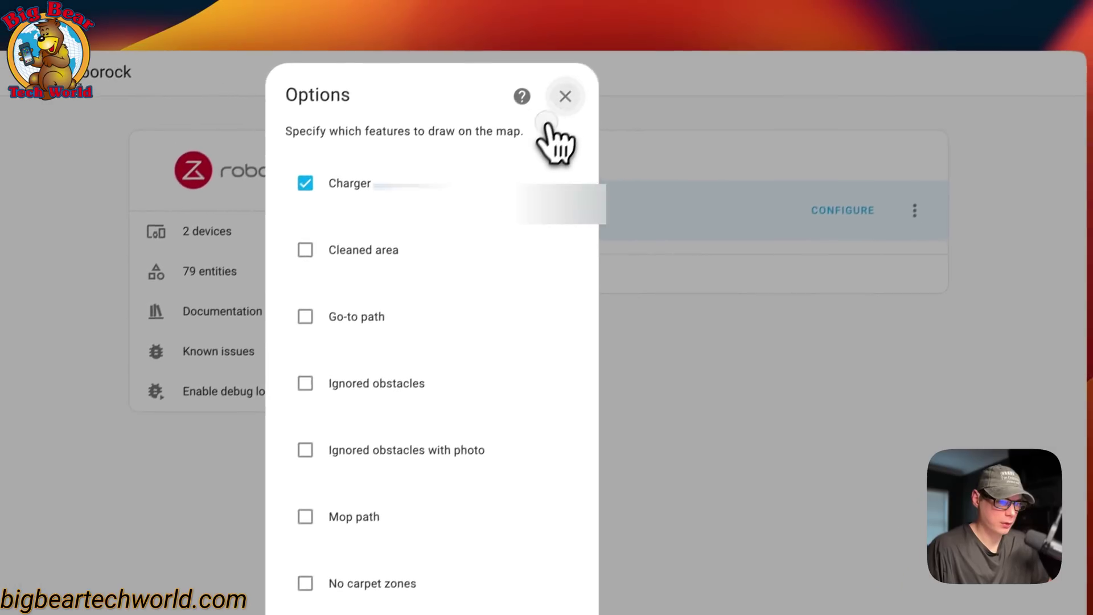
{"action": "left_click", "coordinate": [565, 96]}
View the Roborock entry's system options from the ⋮ menu and cancel without changes.
{"action": "left_click", "coordinate": [915, 210]}
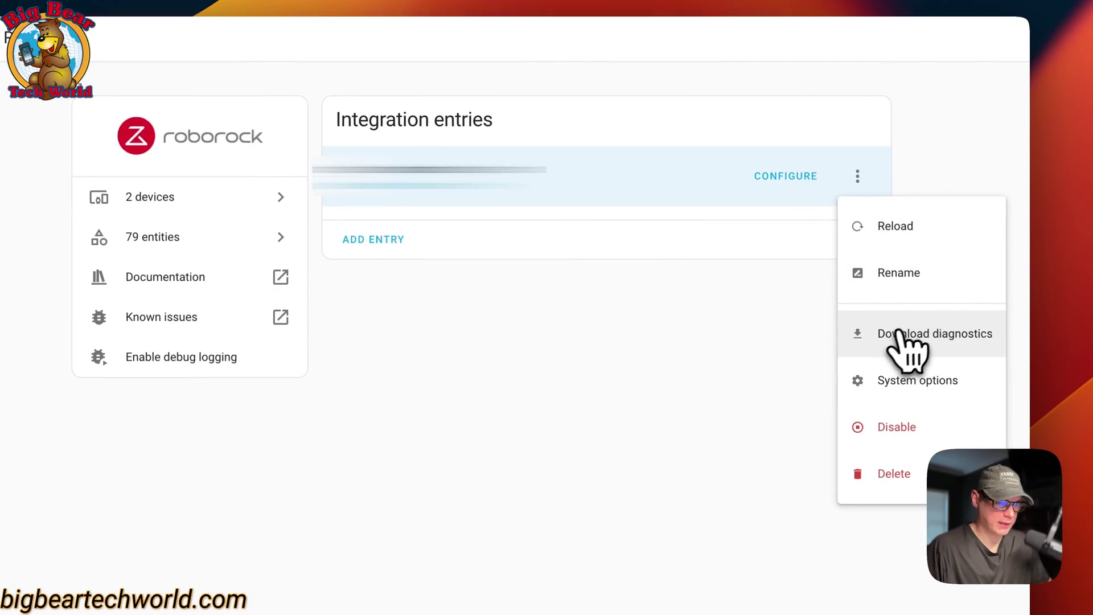
{"action": "left_click", "coordinate": [918, 379]}
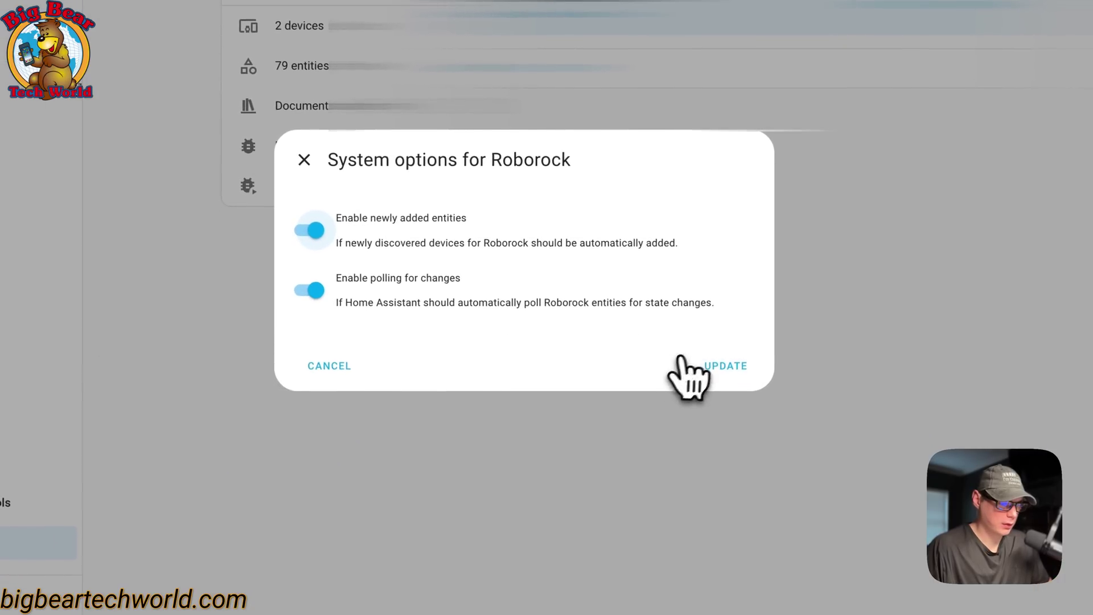
{"action": "left_click", "coordinate": [316, 380]}
{"action": "left_click", "coordinate": [994, 18]}
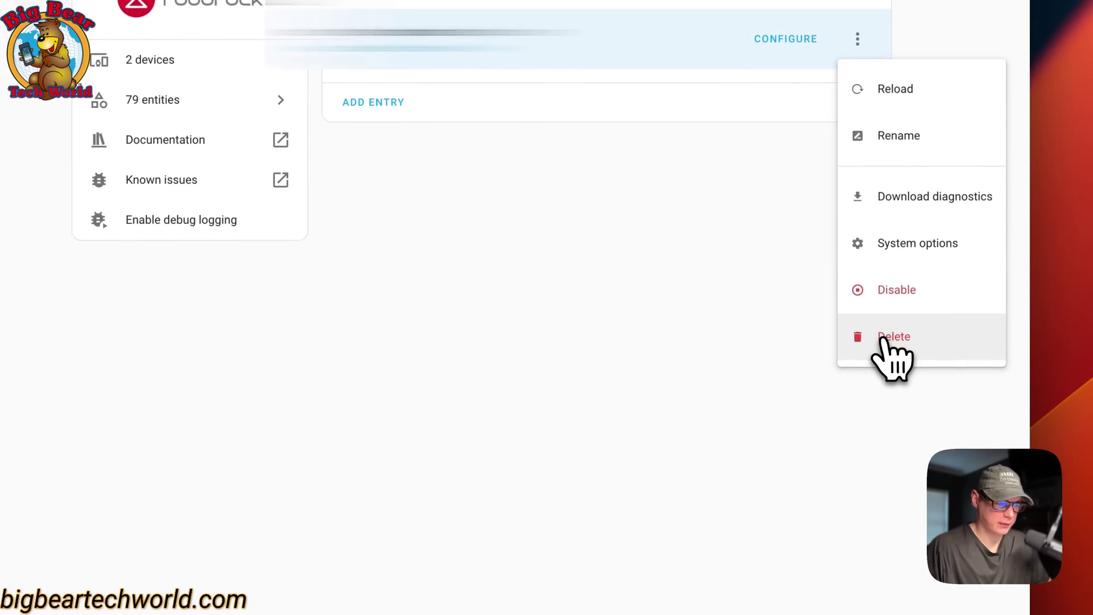
{"action": "left_click", "coordinate": [502, 412]}
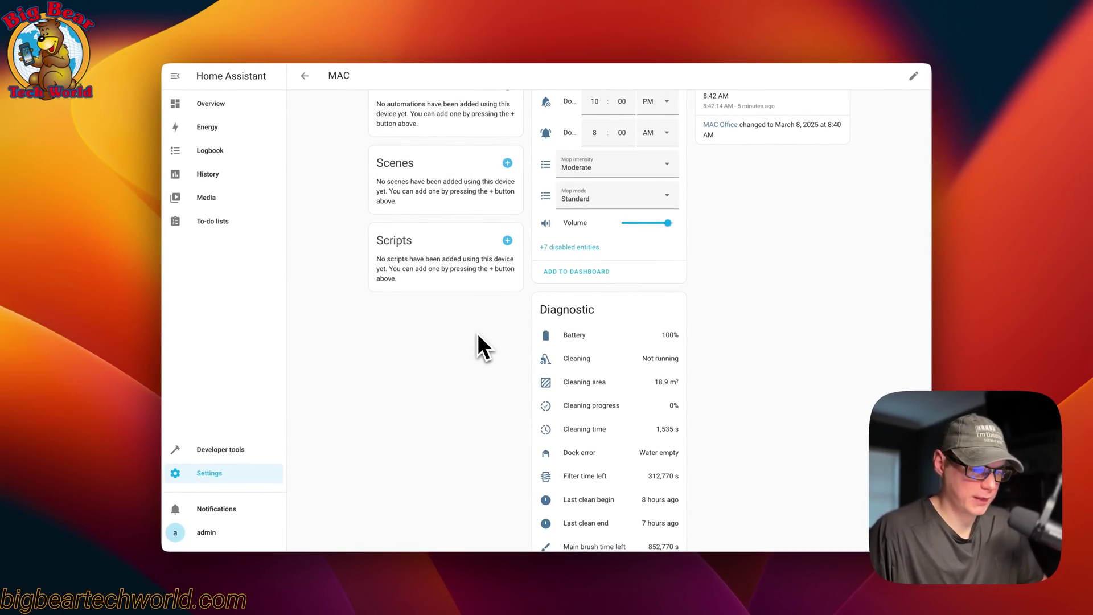
Scroll to the top of the MAC device page, showing the vacuum Docked with Do not disturb on.
{"action": "scroll", "coordinate": [477, 334], "scroll_direction": "up", "scroll_amount": 5}
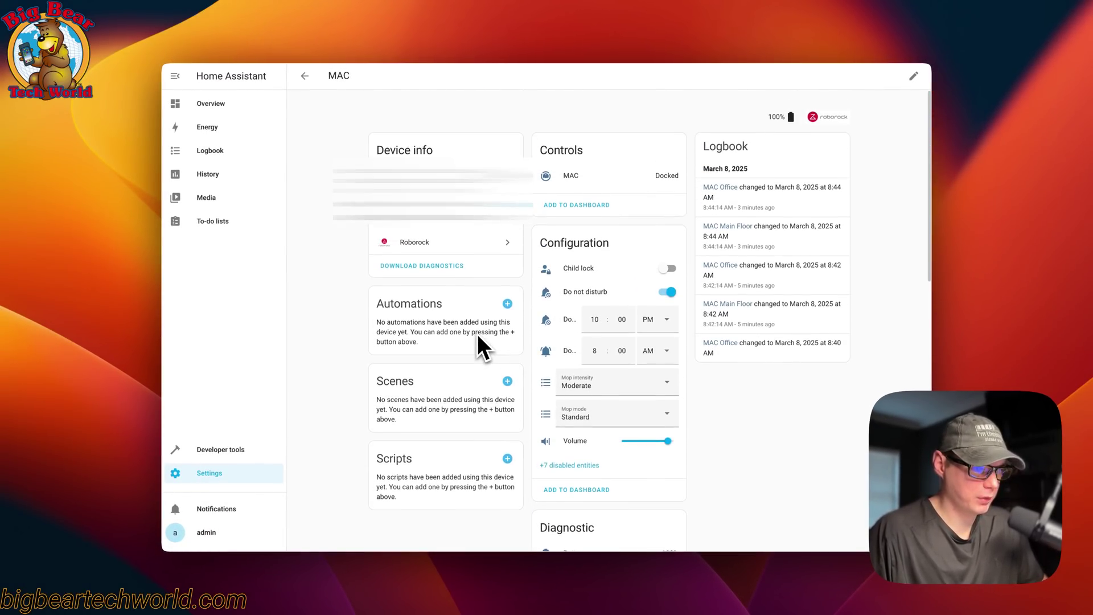